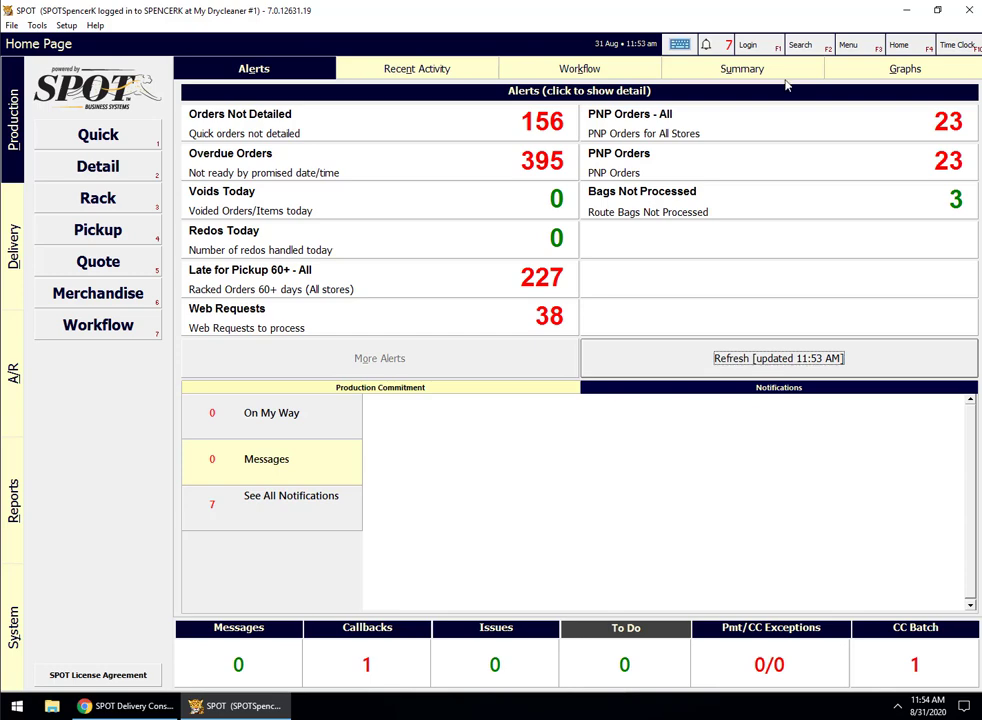
Open Program Configuration from the Setup menu and enter the configuration PIN
click(66, 25)
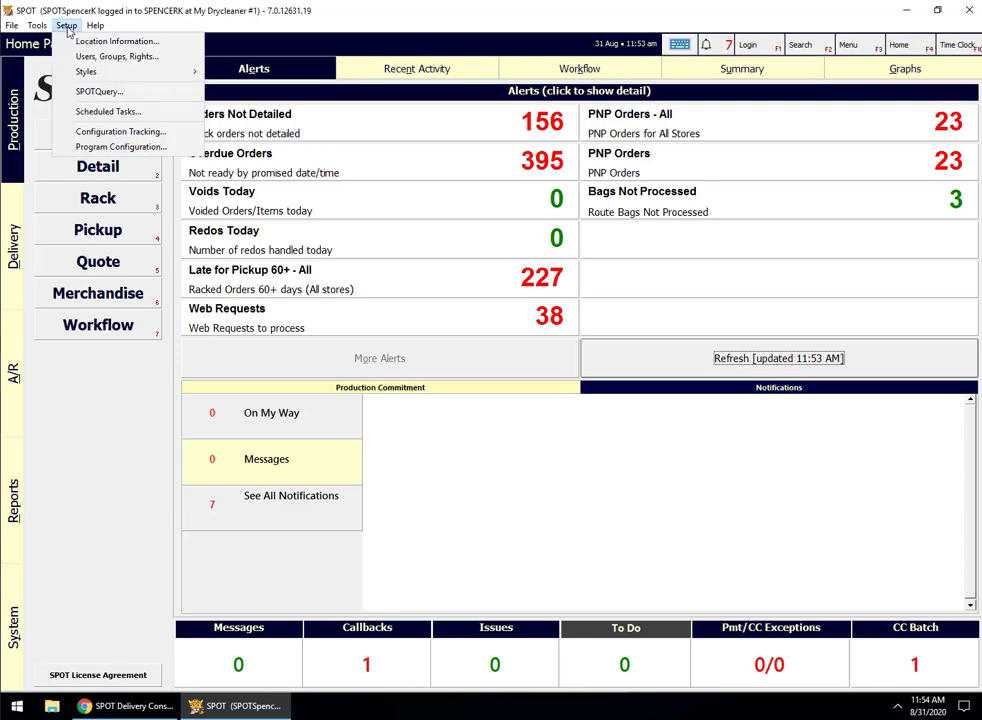
click(83, 149)
text(**********)
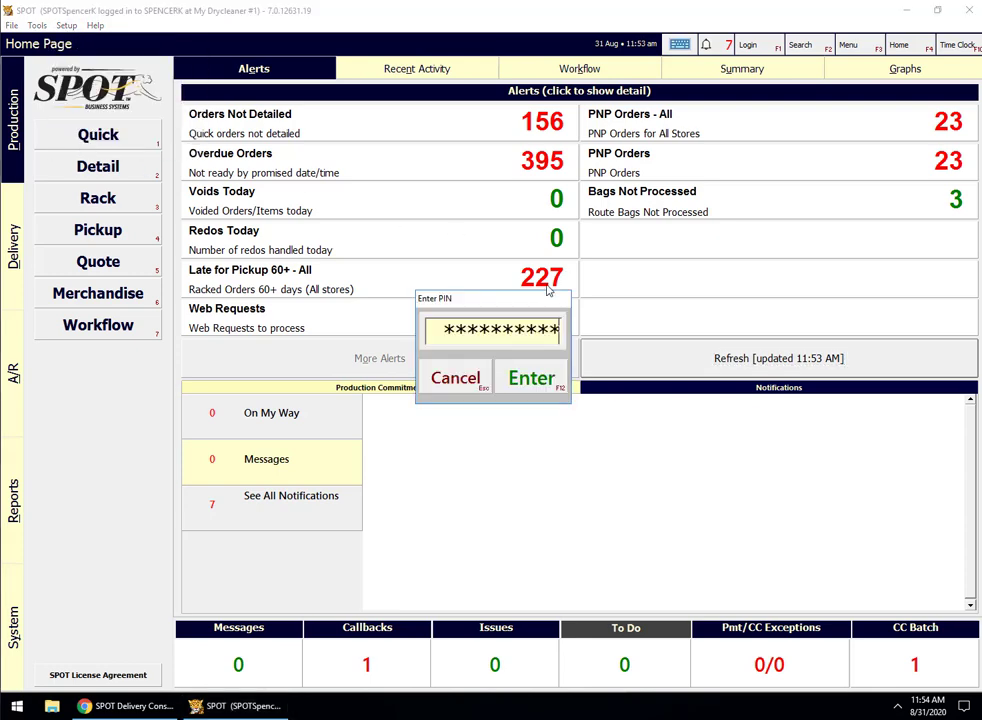
click(526, 390)
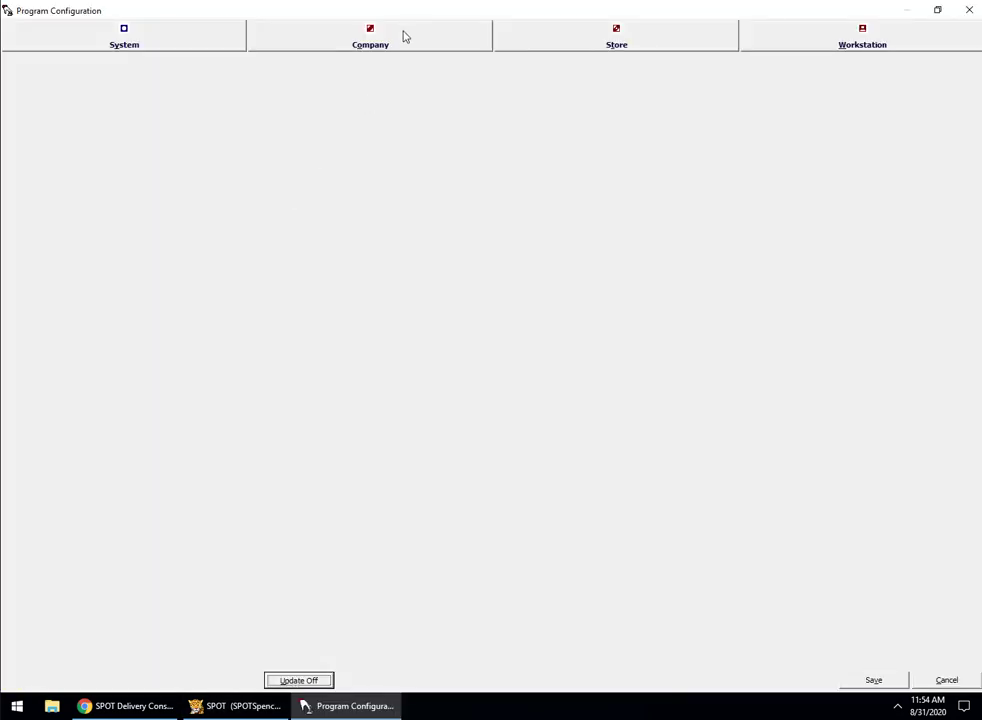
On the Company tab, expand Mark-in Settings and open Holiday Schedules
click(404, 37)
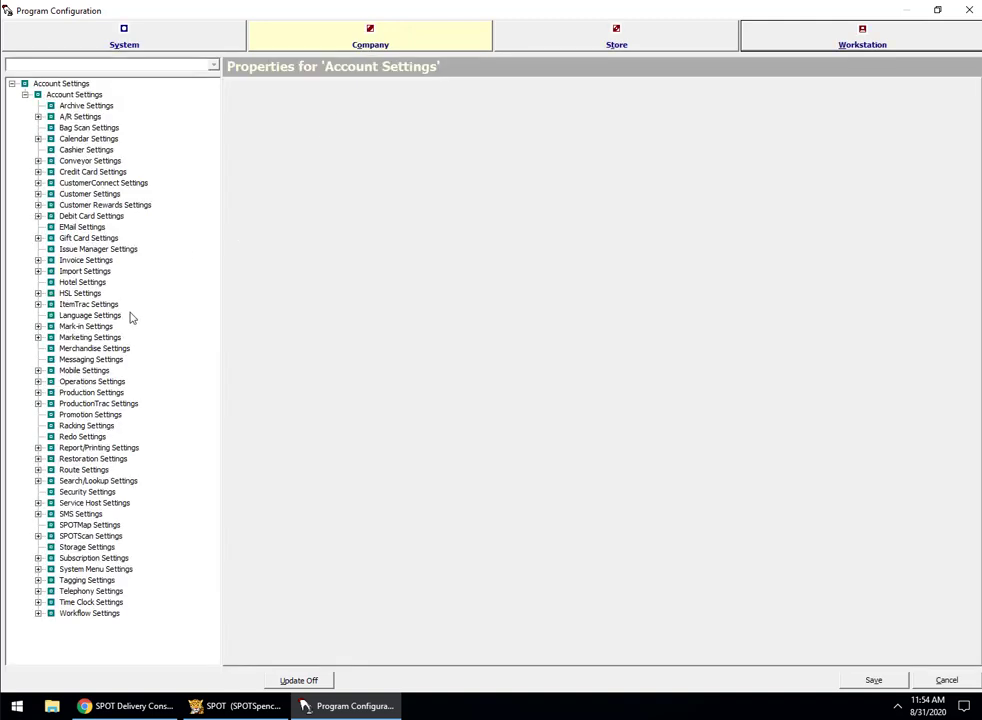
click(86, 315)
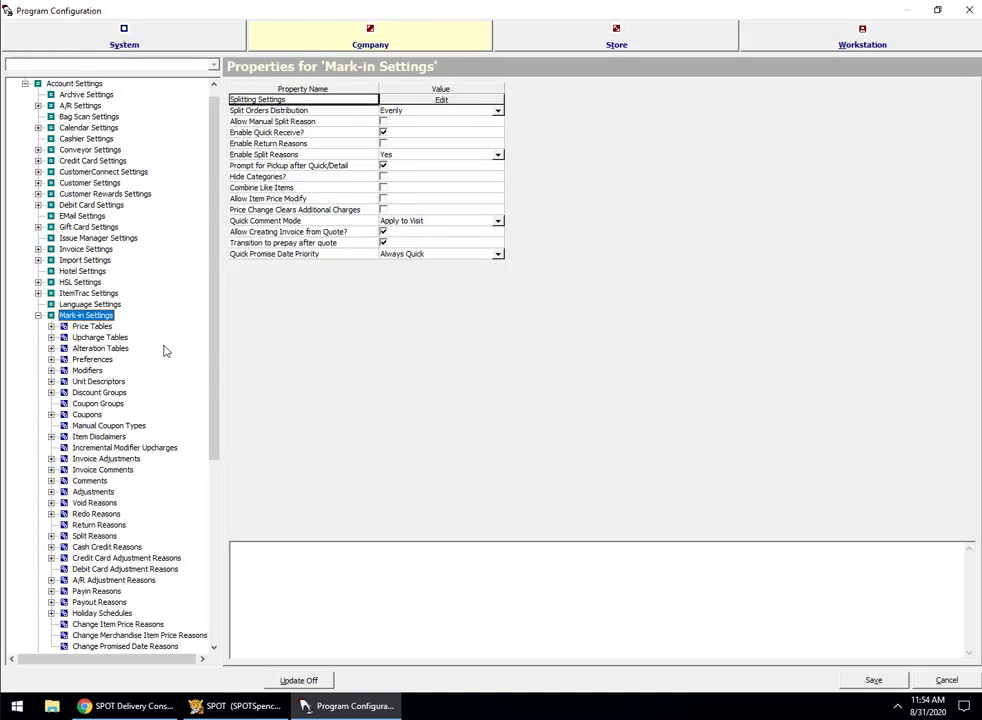
drag(220, 401, 218, 485)
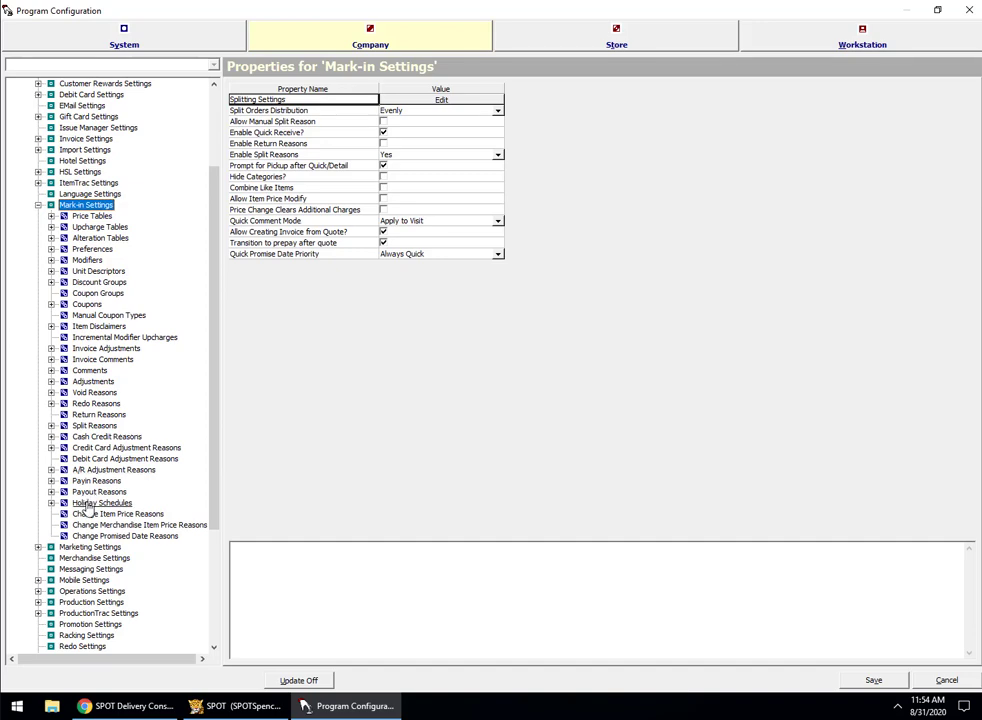
double_click(95, 505)
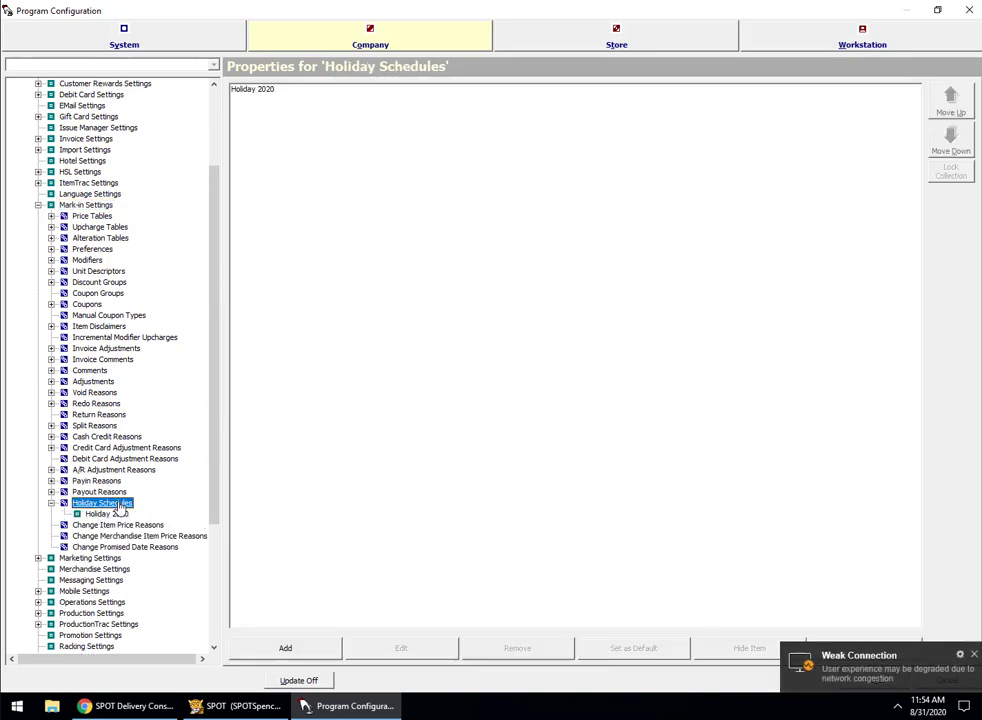
Create a new holiday schedule named 2020 and open its holiday list
right_click(120, 505)
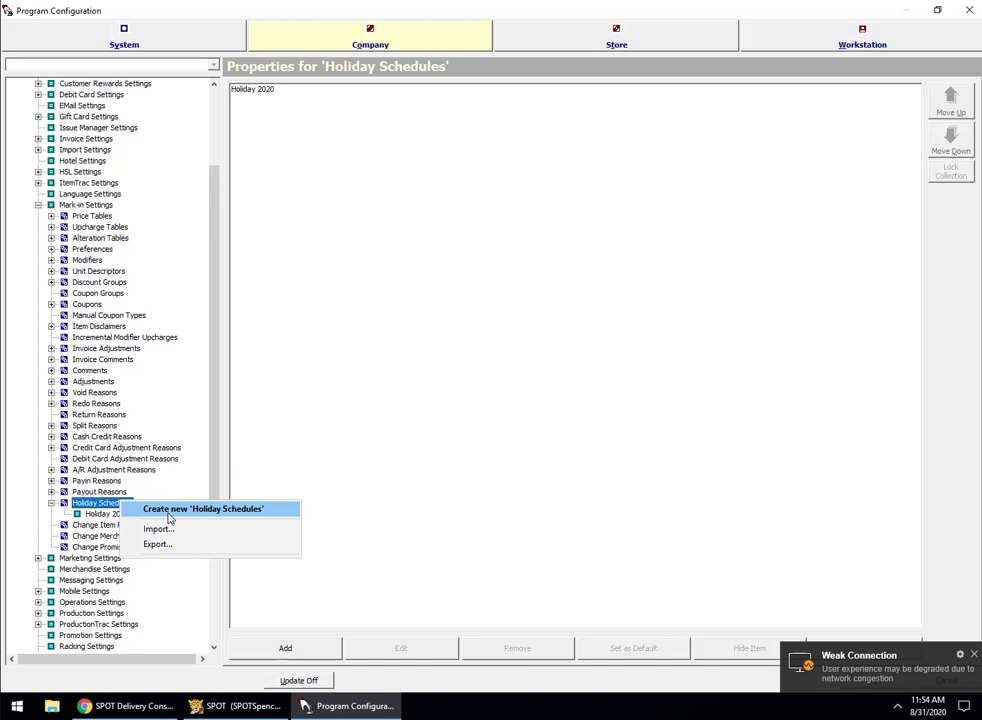
click(169, 510)
text(2020)
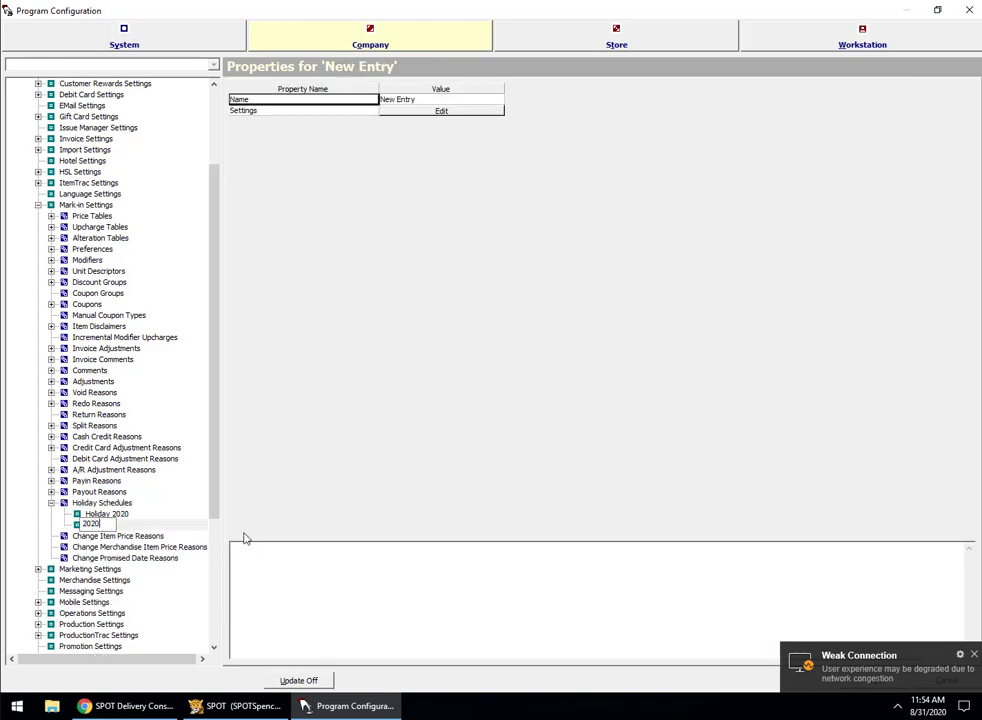
key(Return)
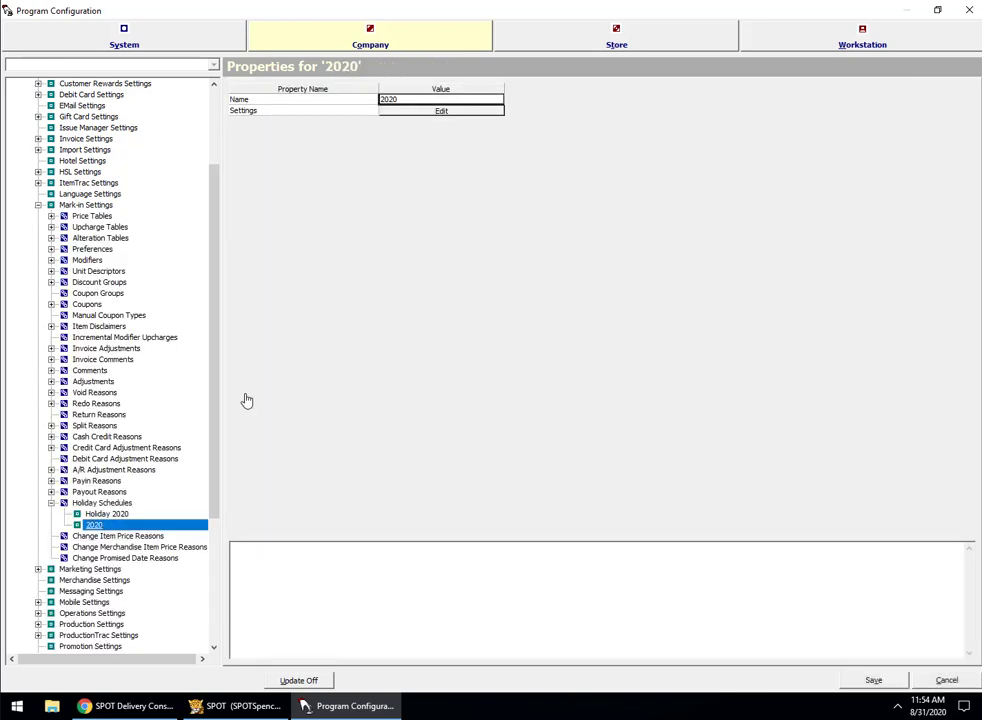
click(453, 112)
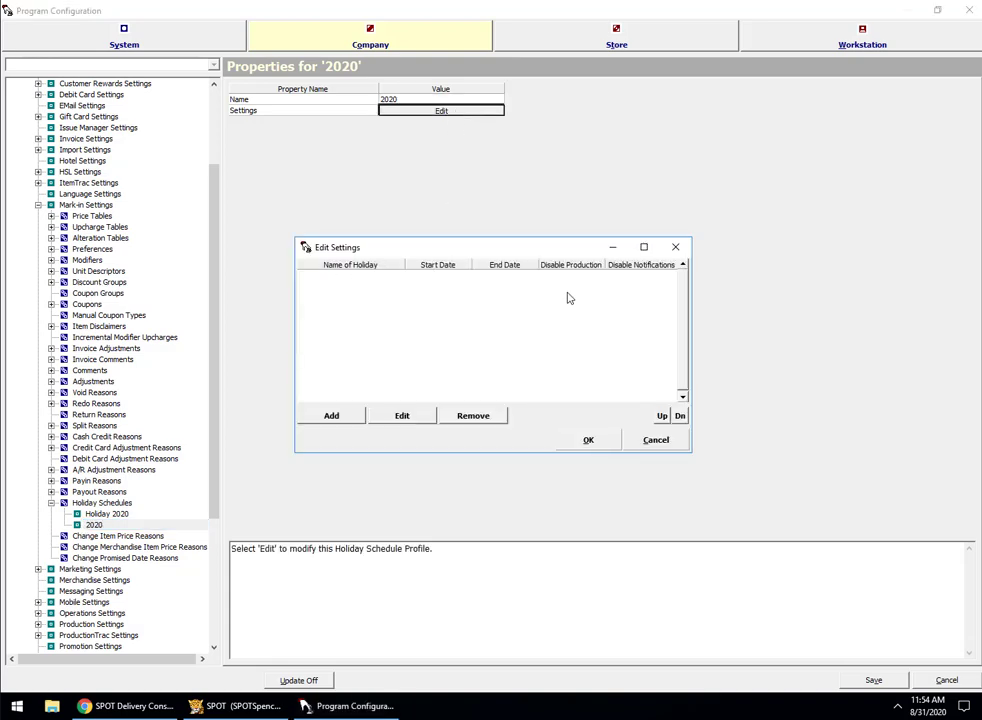
Add a new holiday entry to the 2020 schedule and name it Labor Day
click(332, 417)
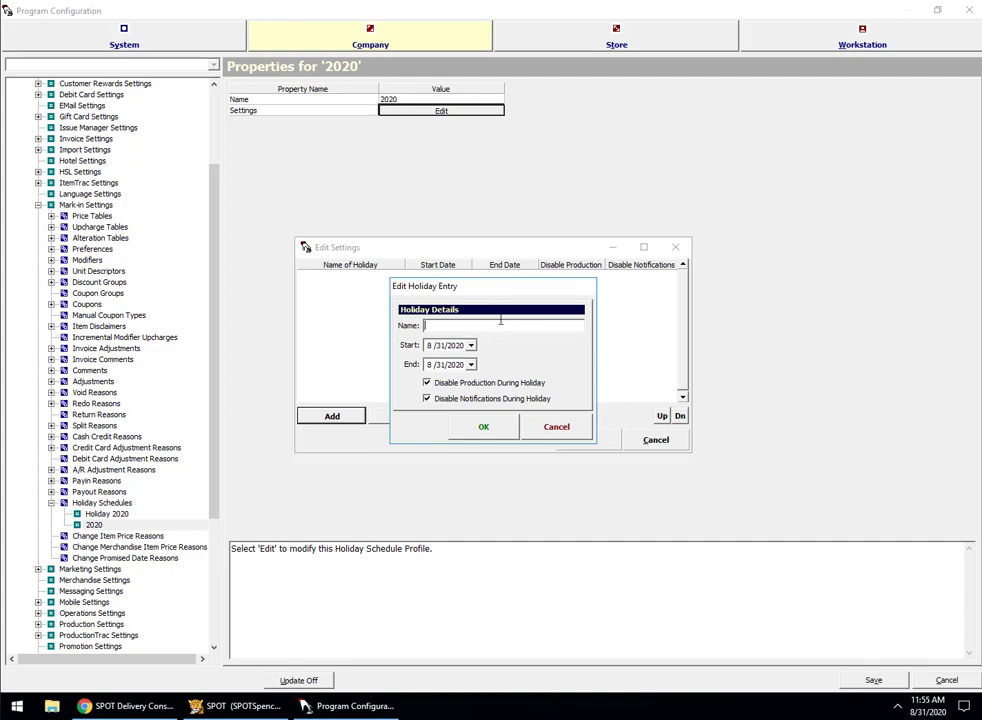
text(Labor Day)
click(470, 345)
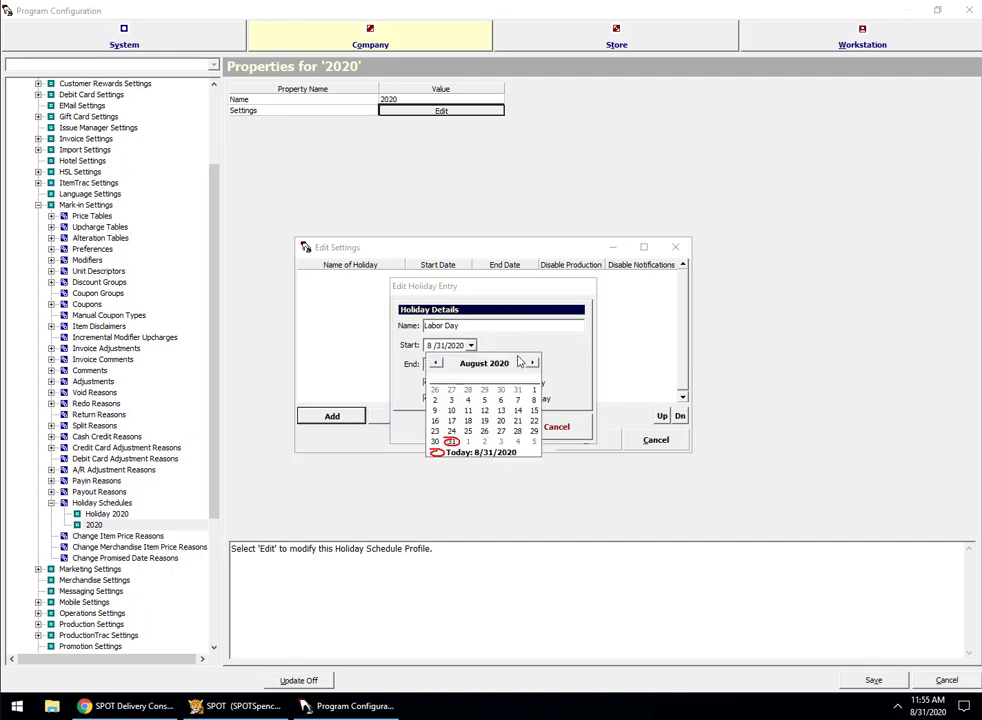
Set both the start and end dates of Labor Day to 9/7/2020
click(530, 363)
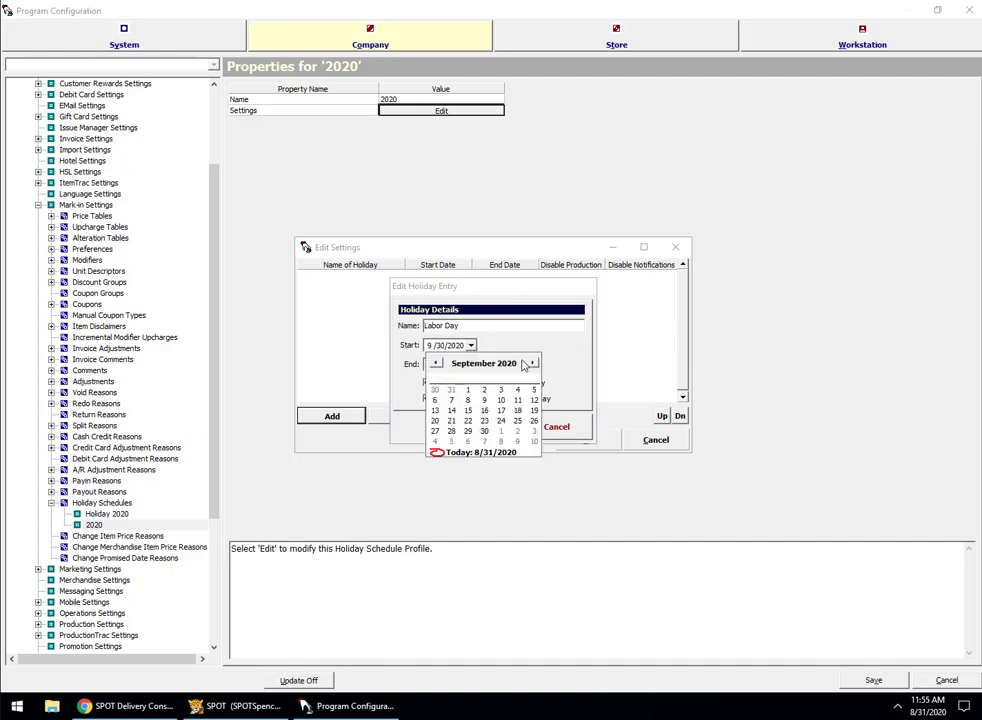
click(452, 400)
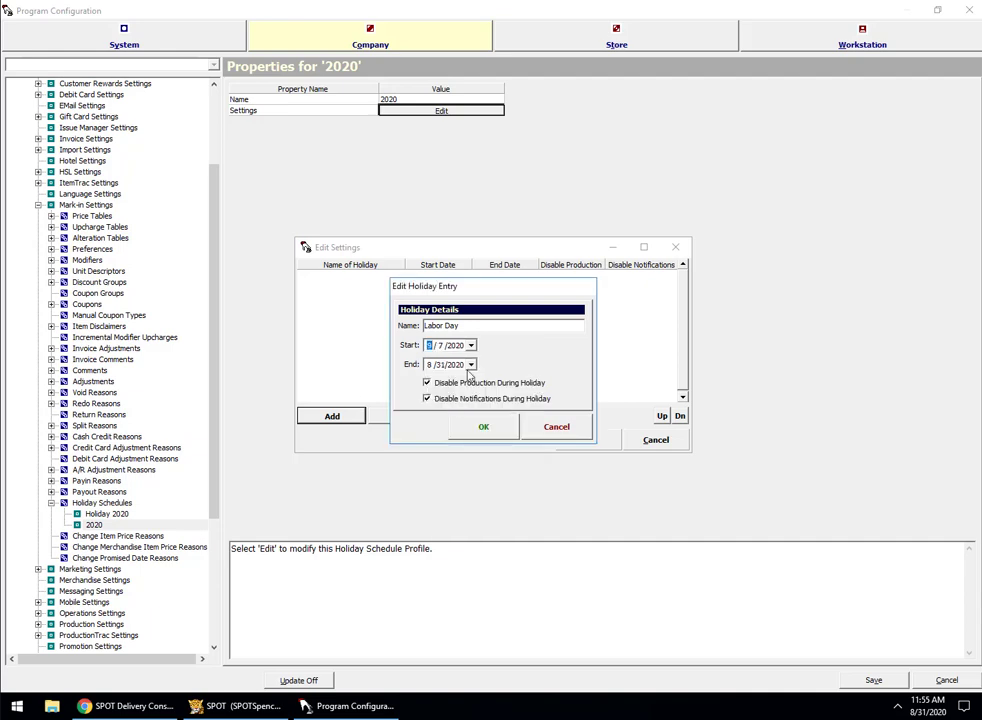
click(470, 364)
click(533, 382)
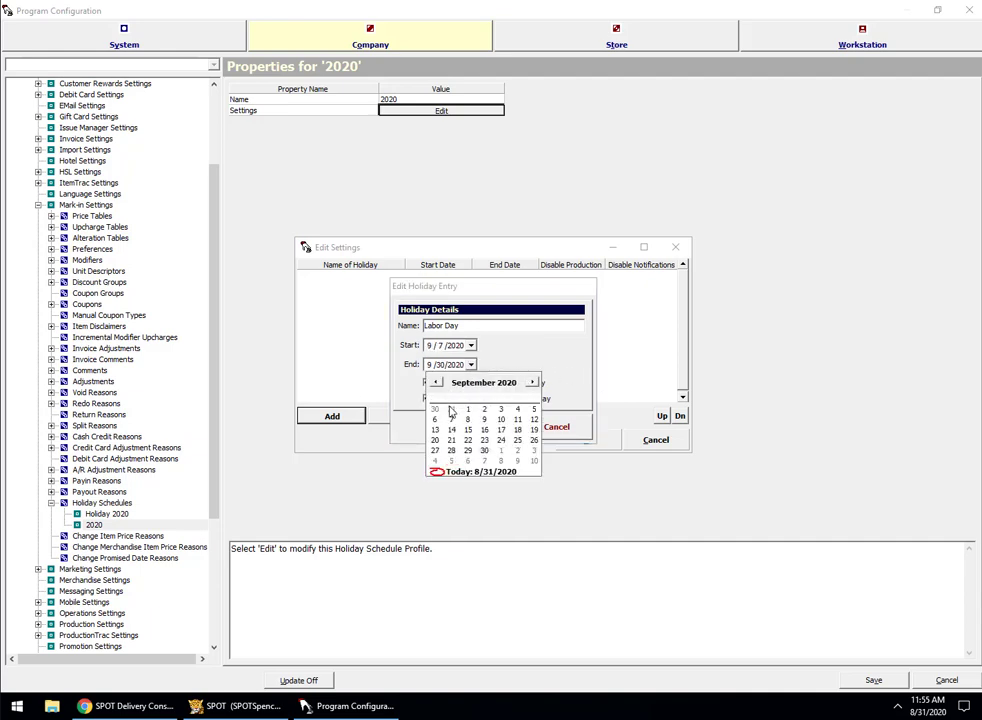
click(451, 419)
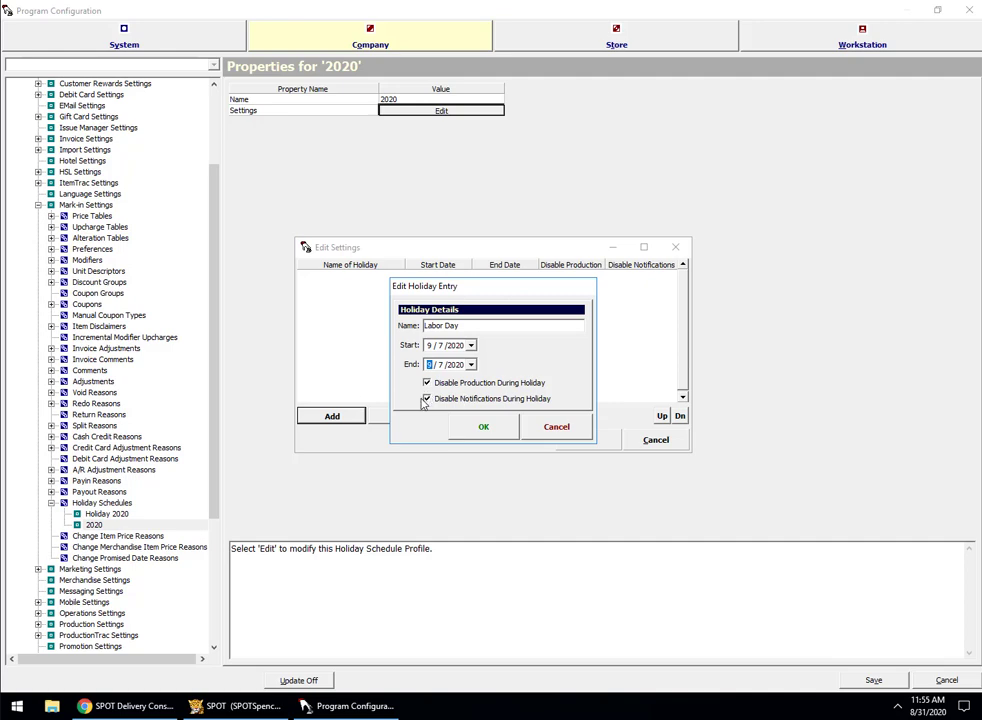
Keep production and notifications disabled for Labor Day and confirm it into the 2020 list
click(427, 383)
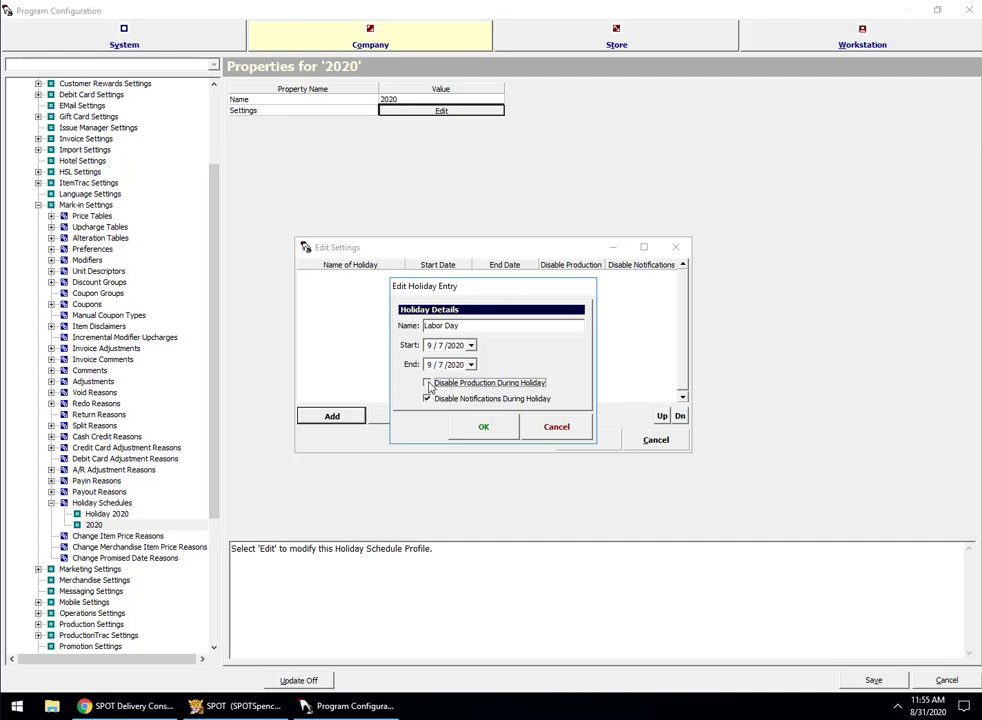
click(428, 384)
click(427, 398)
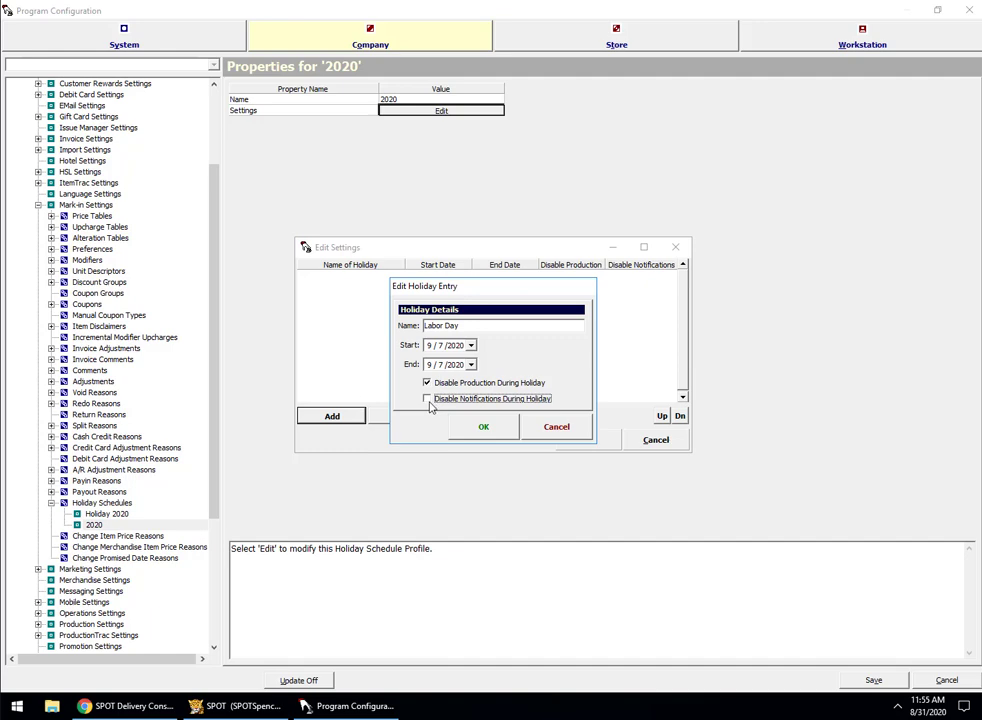
click(428, 399)
click(428, 400)
click(428, 400)
click(484, 428)
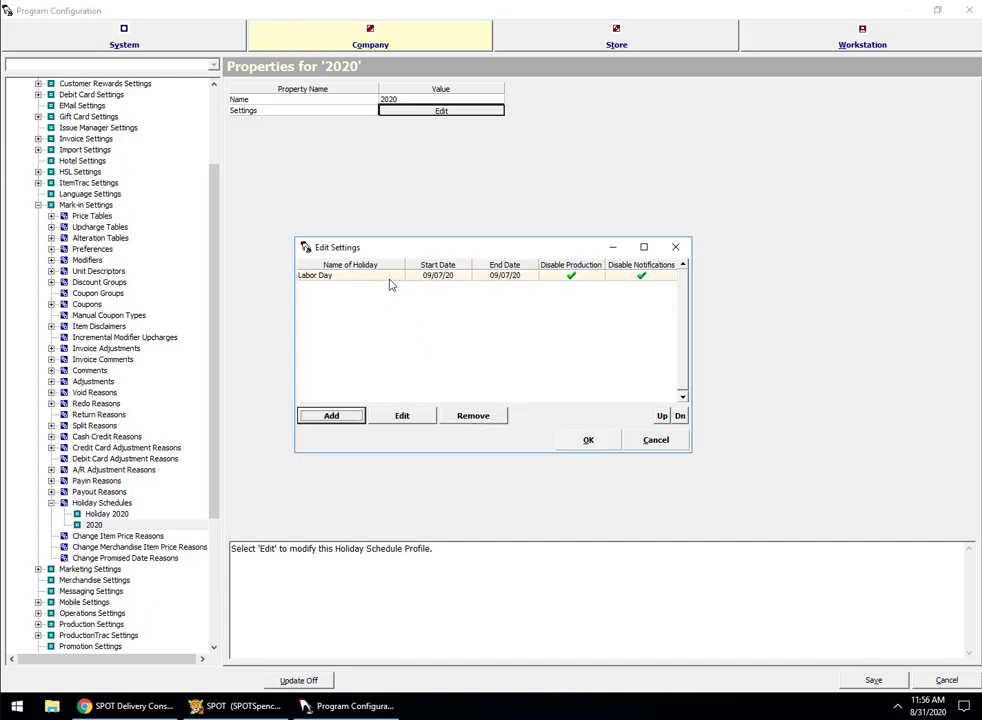
click(588, 442)
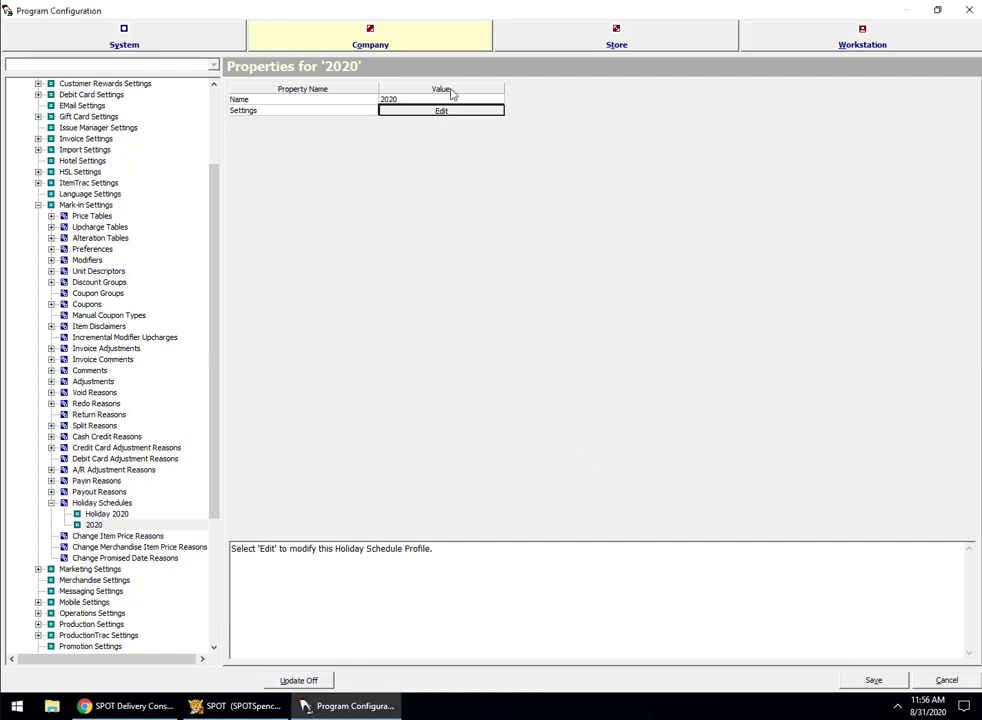
Save the 2020 holiday schedule changes and switch to the Store configuration
click(94, 524)
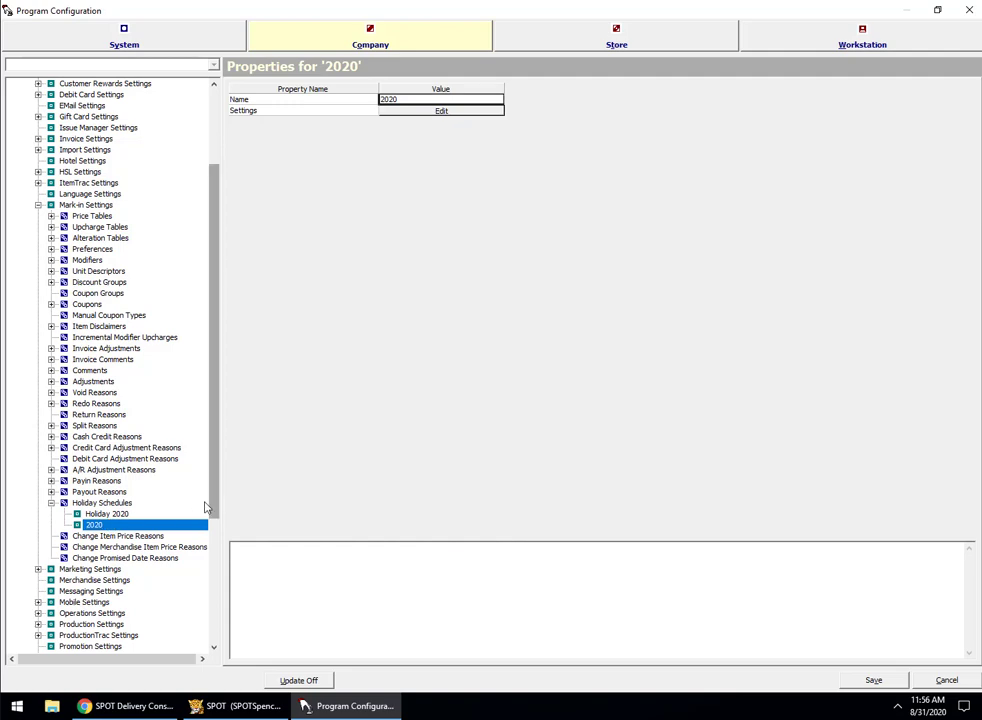
click(600, 40)
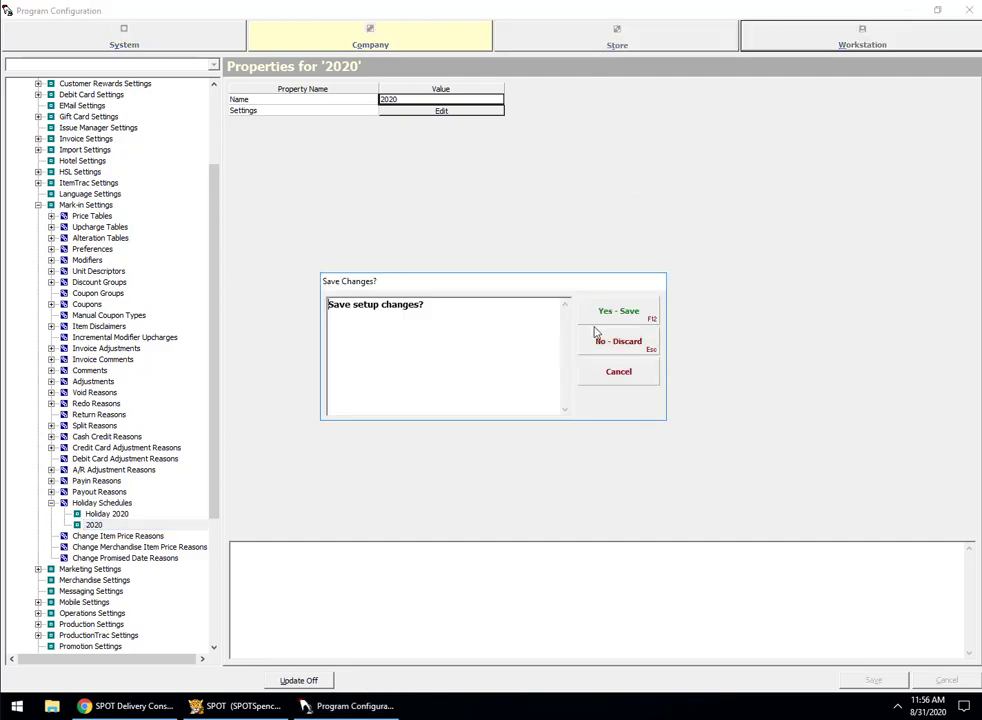
click(614, 314)
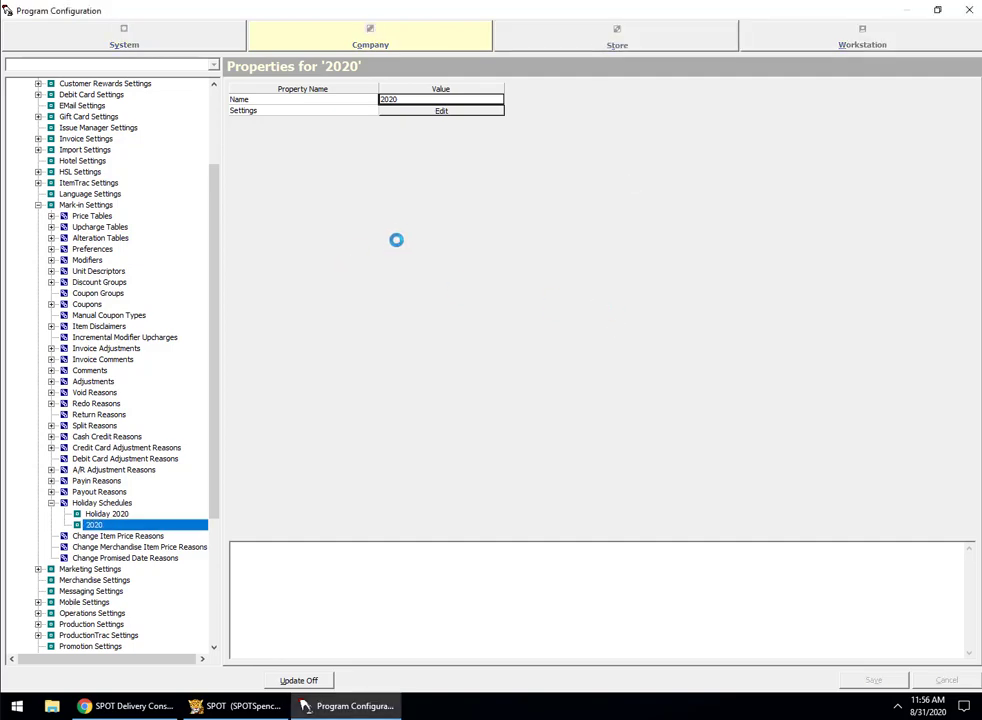
click(592, 46)
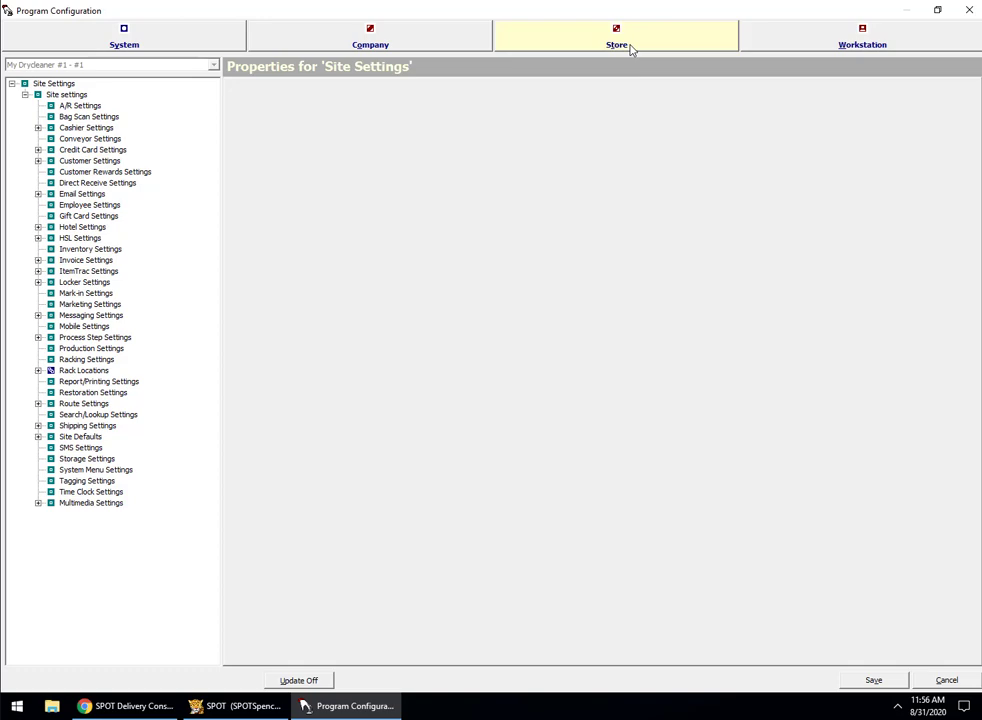
Set the store's Mark-in Holiday Schedule to 2020 and verify the value
click(86, 293)
click(296, 120)
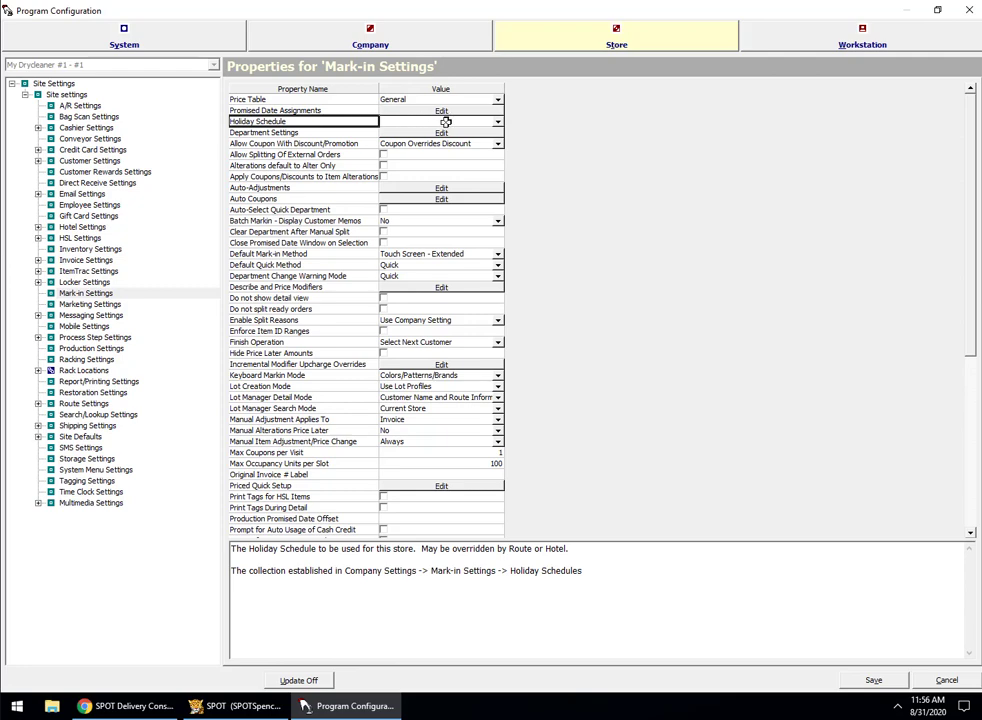
click(499, 122)
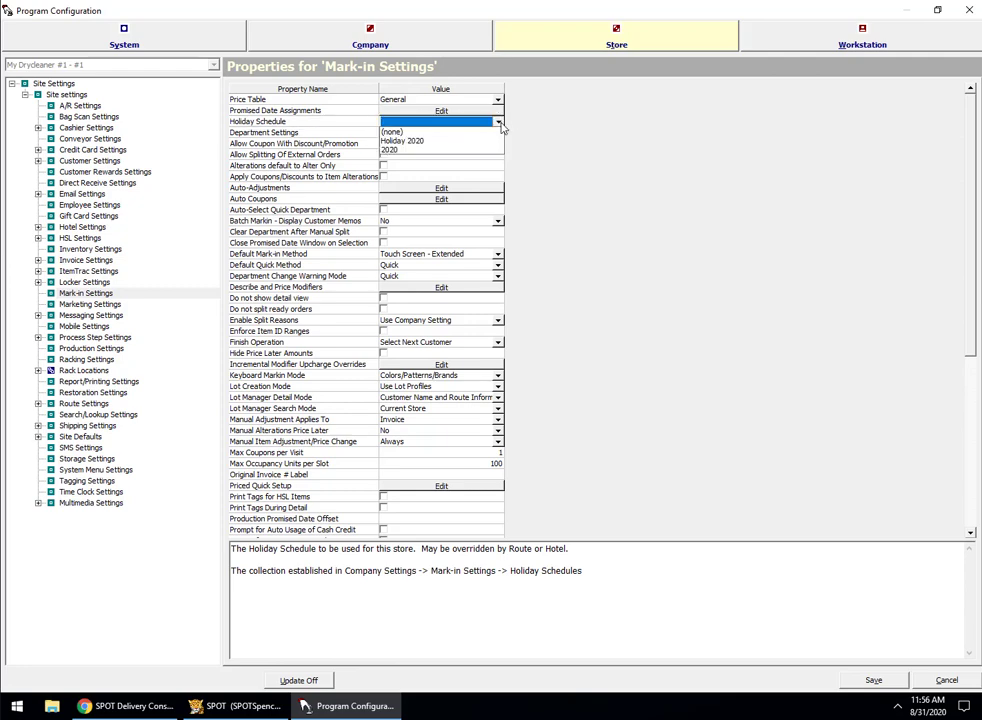
click(404, 151)
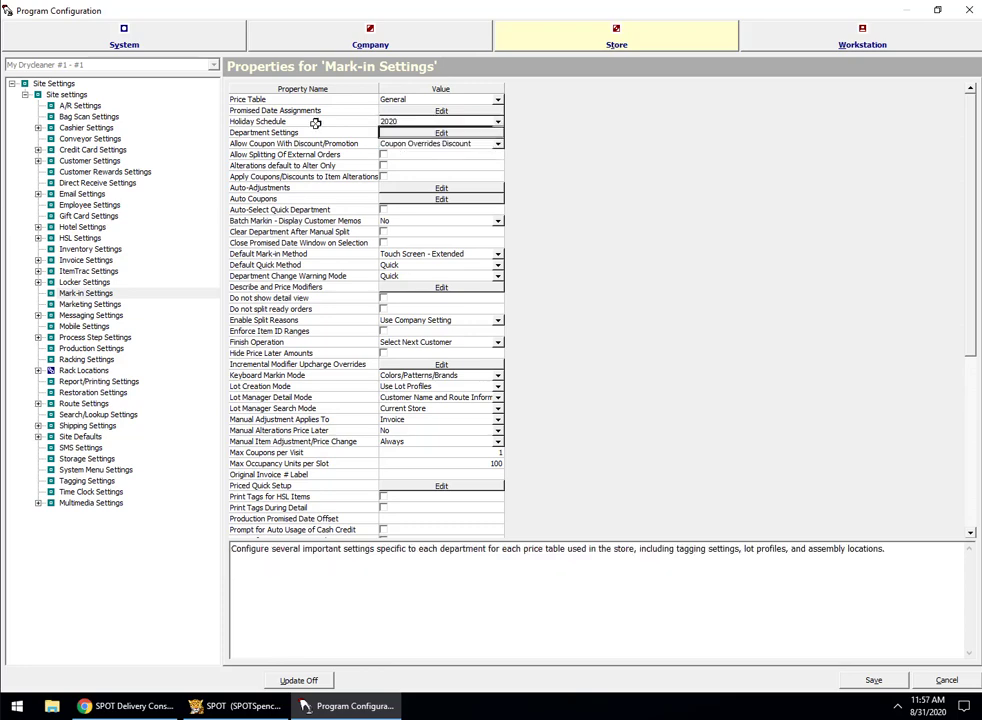
click(254, 122)
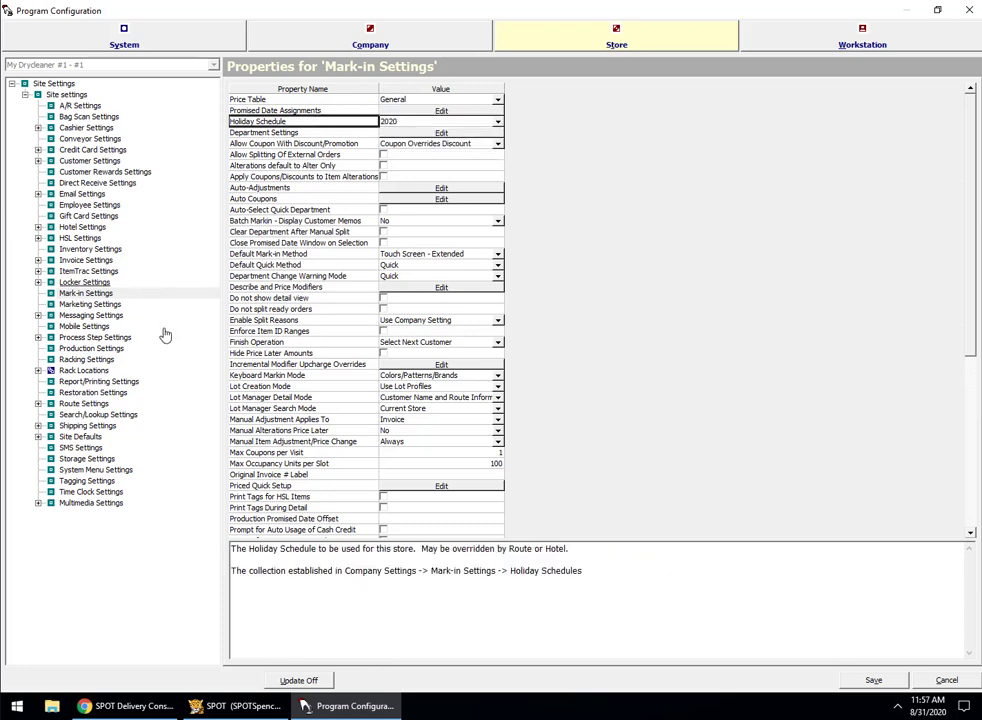
click(300, 319)
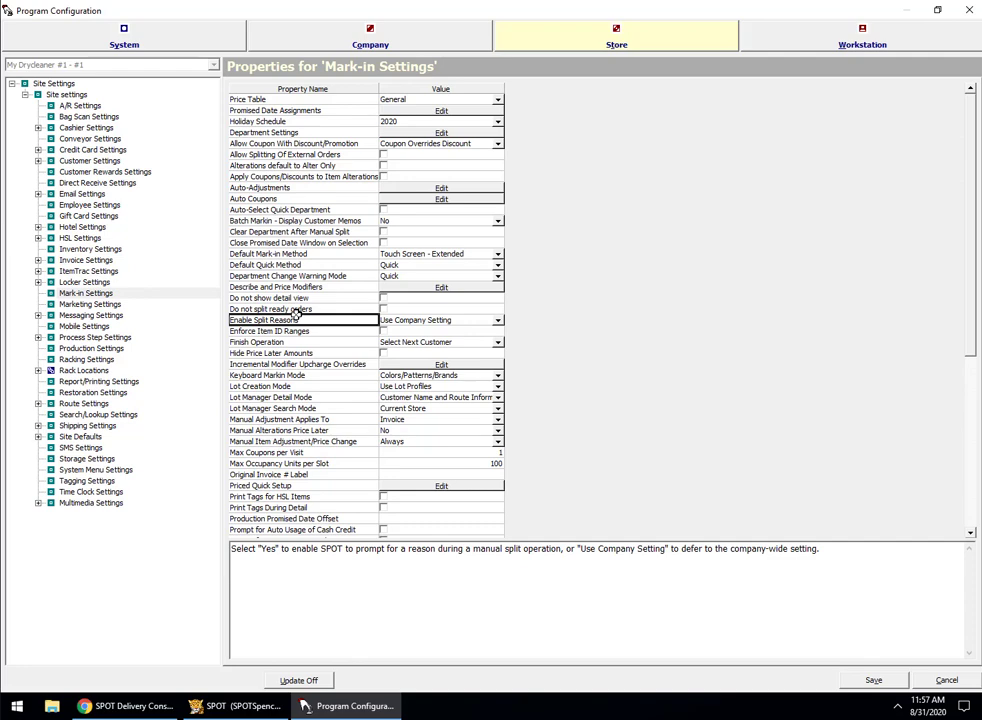
click(130, 296)
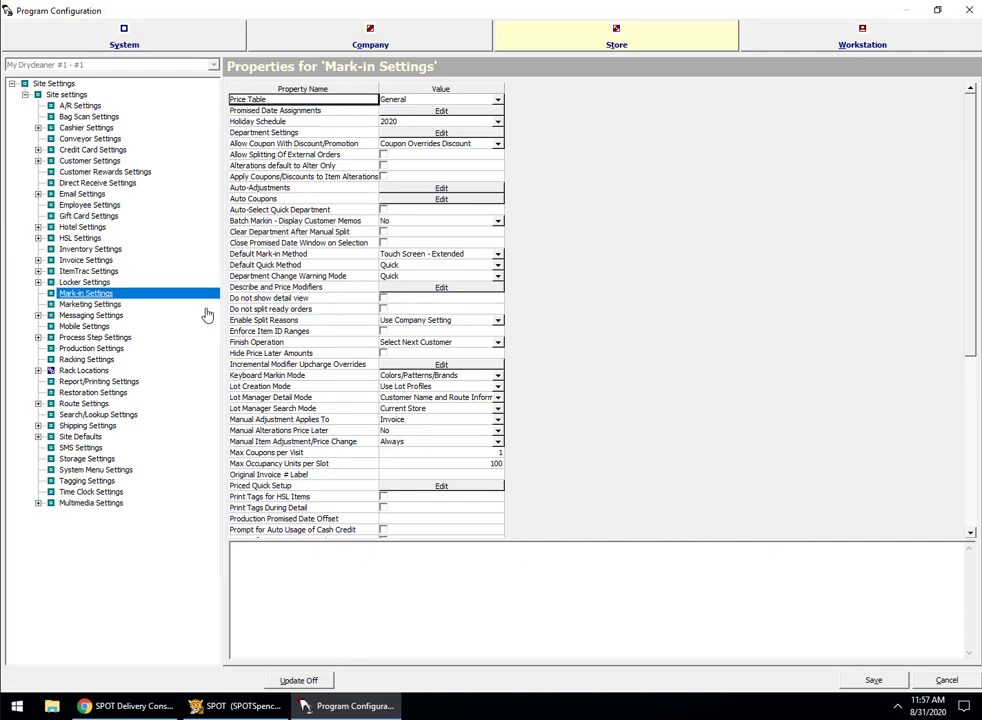
click(303, 121)
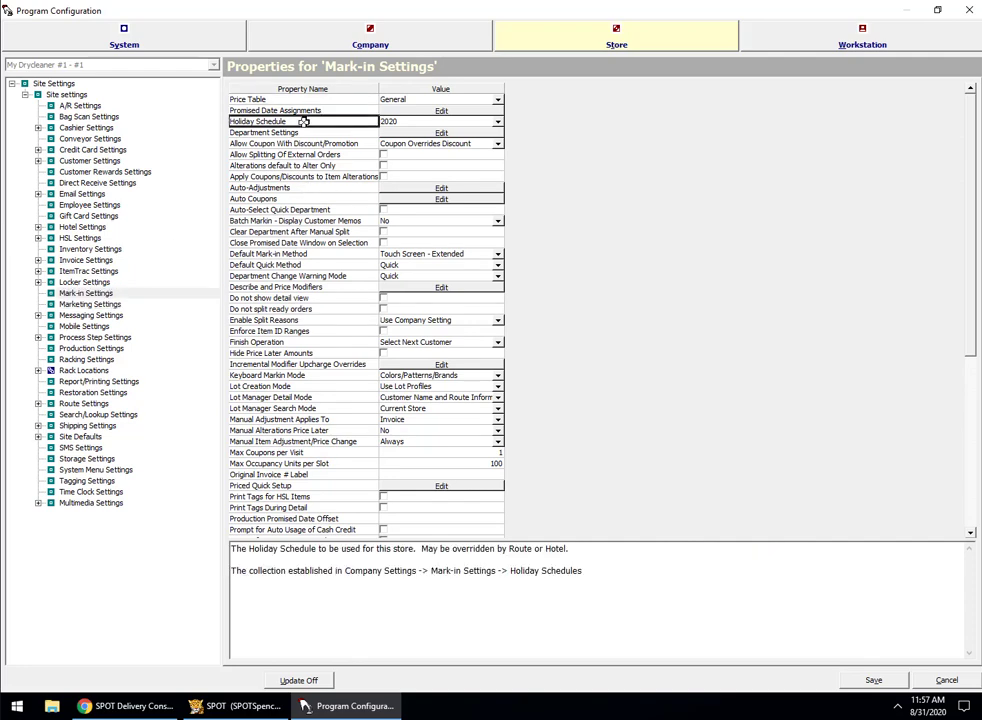
Show the Mon/Wed/Fri route's properties under Route Settings > Routes
click(75, 404)
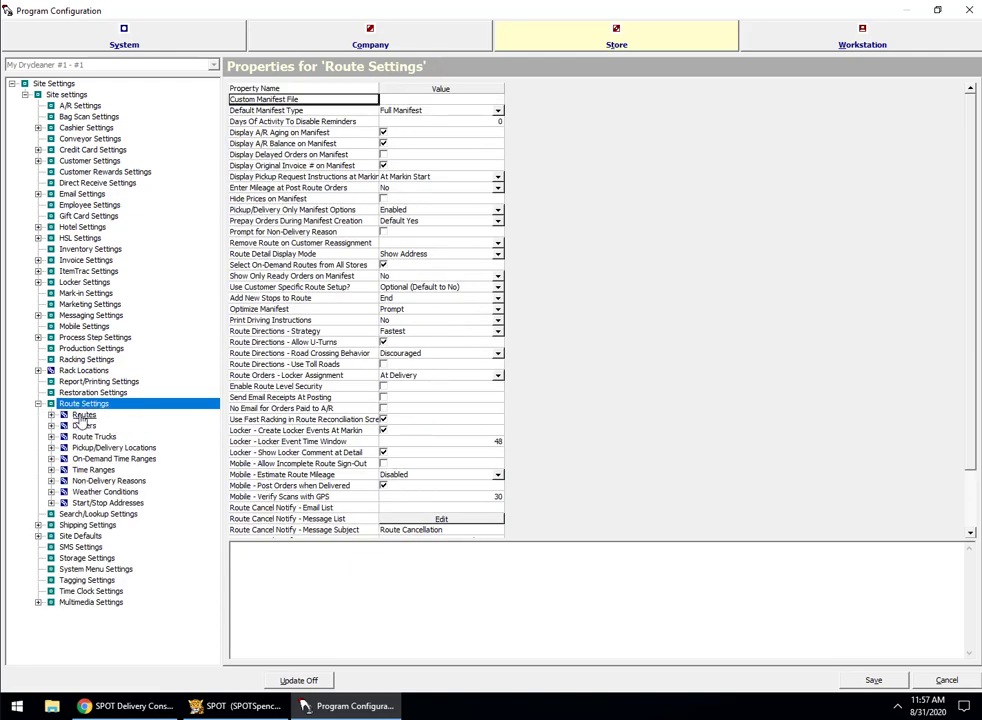
click(83, 415)
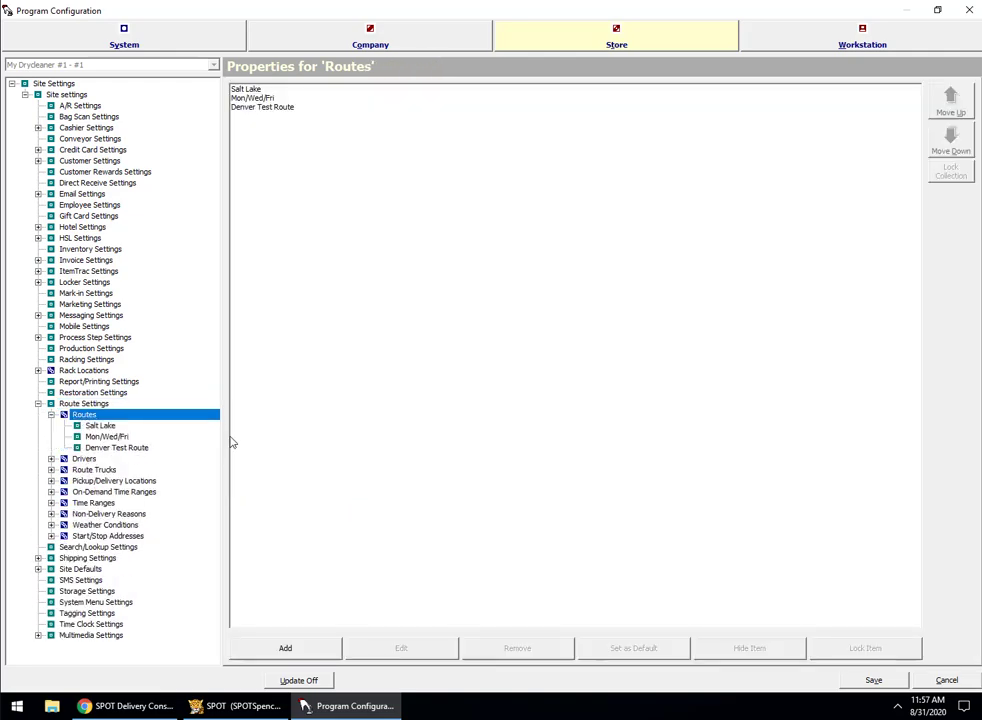
click(106, 437)
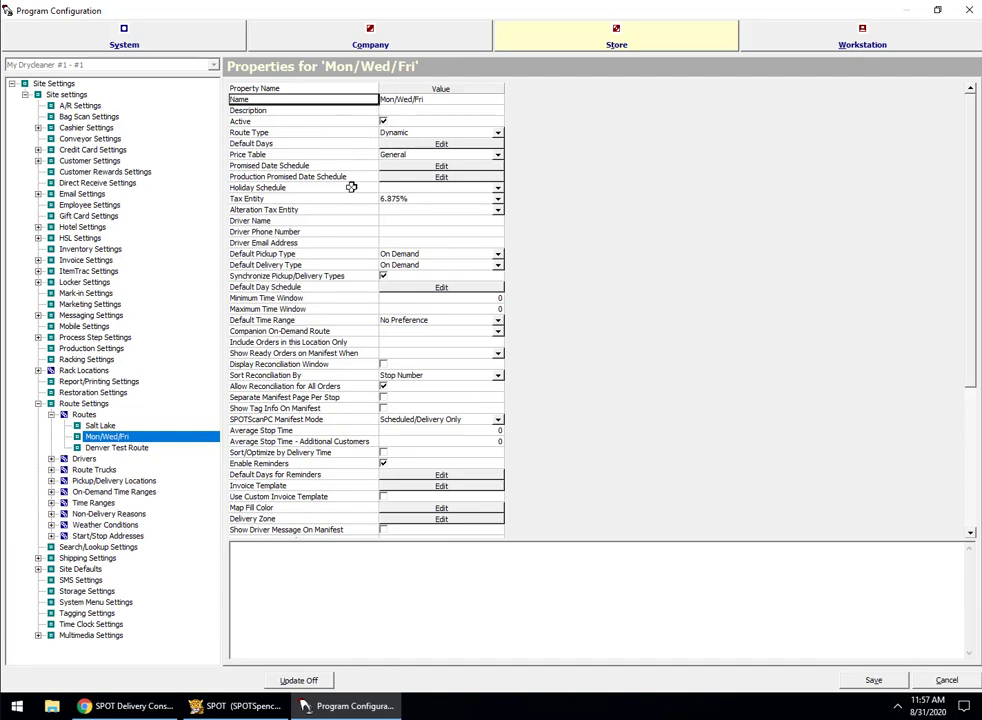
Set the Mon/Wed/Fri route's Holiday Schedule to 2020
click(427, 185)
click(429, 187)
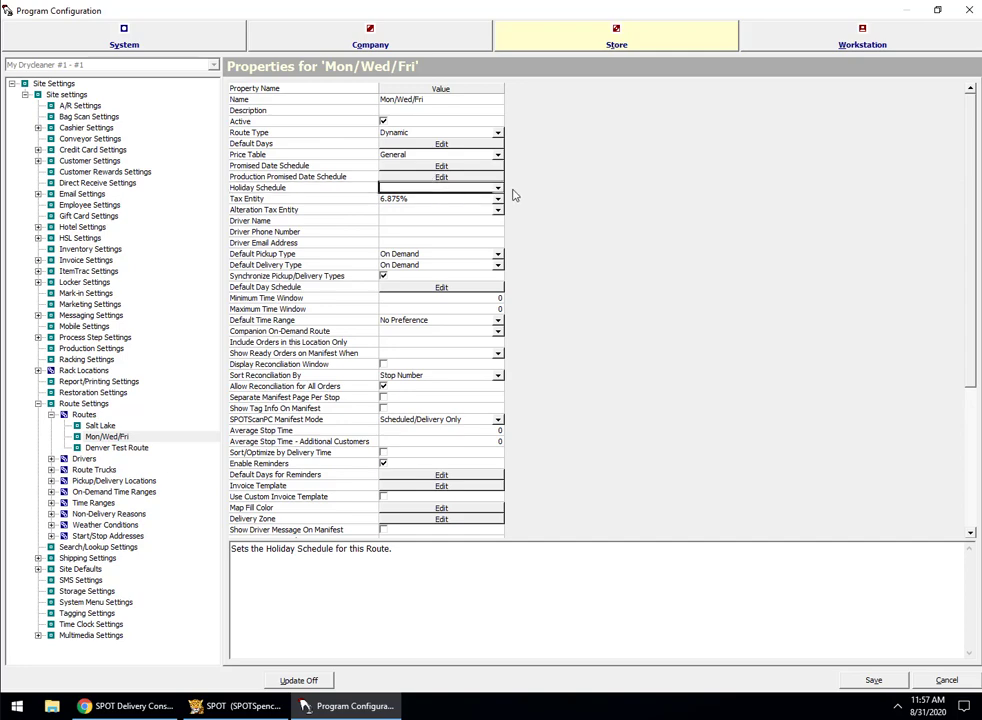
click(498, 189)
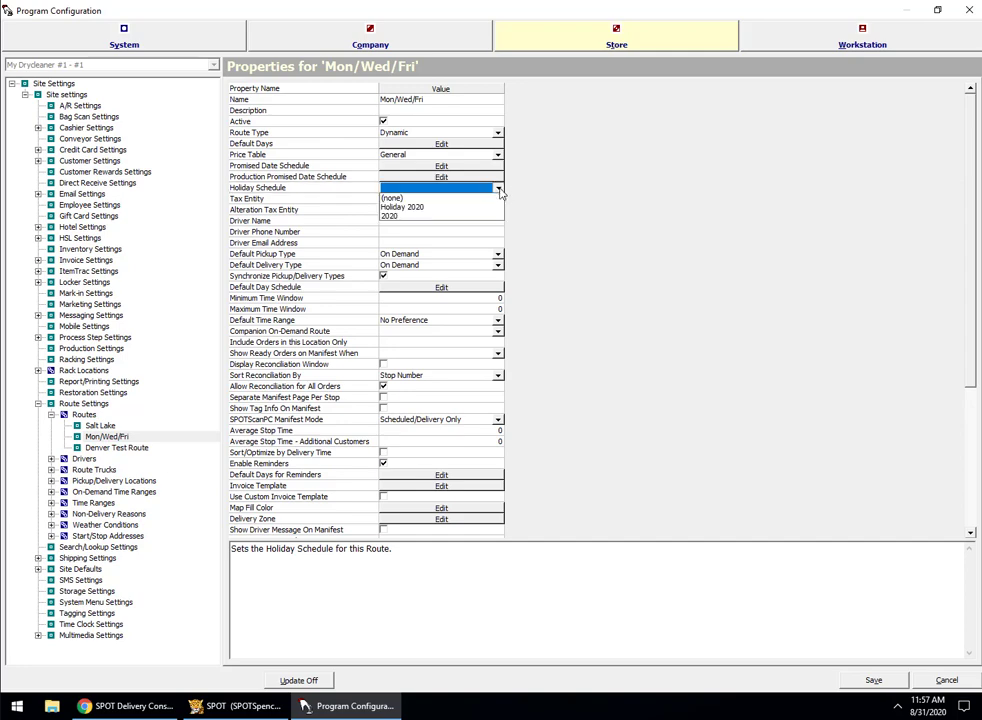
click(391, 217)
click(344, 188)
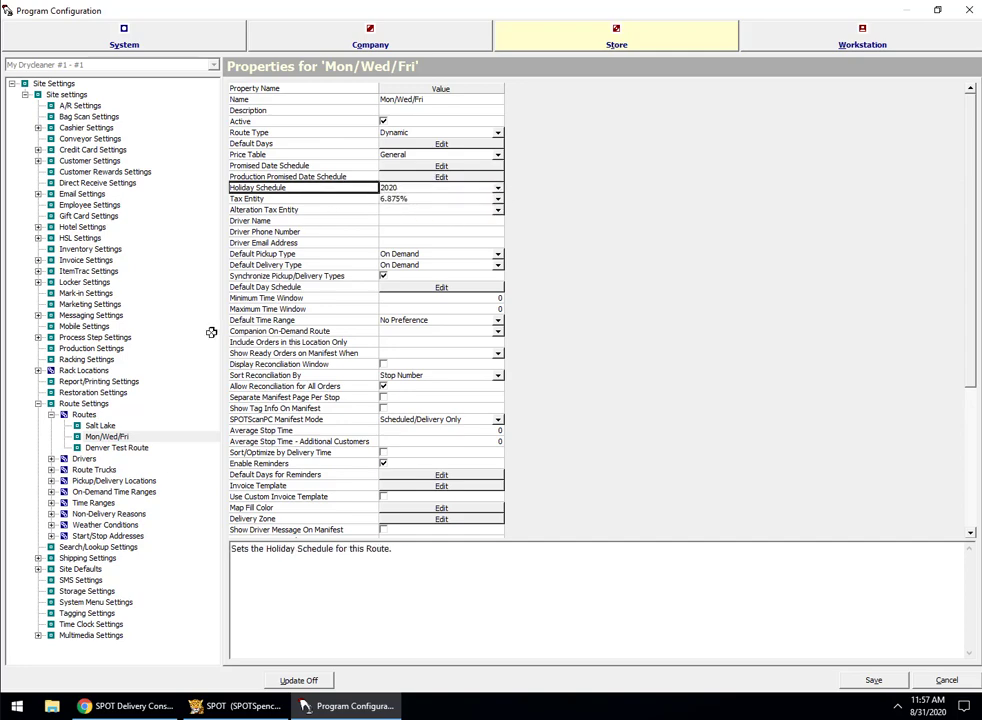
Compare Denver Test Route and Salt Lake, then confirm Mon/Wed/Fri still shows 2020
click(105, 448)
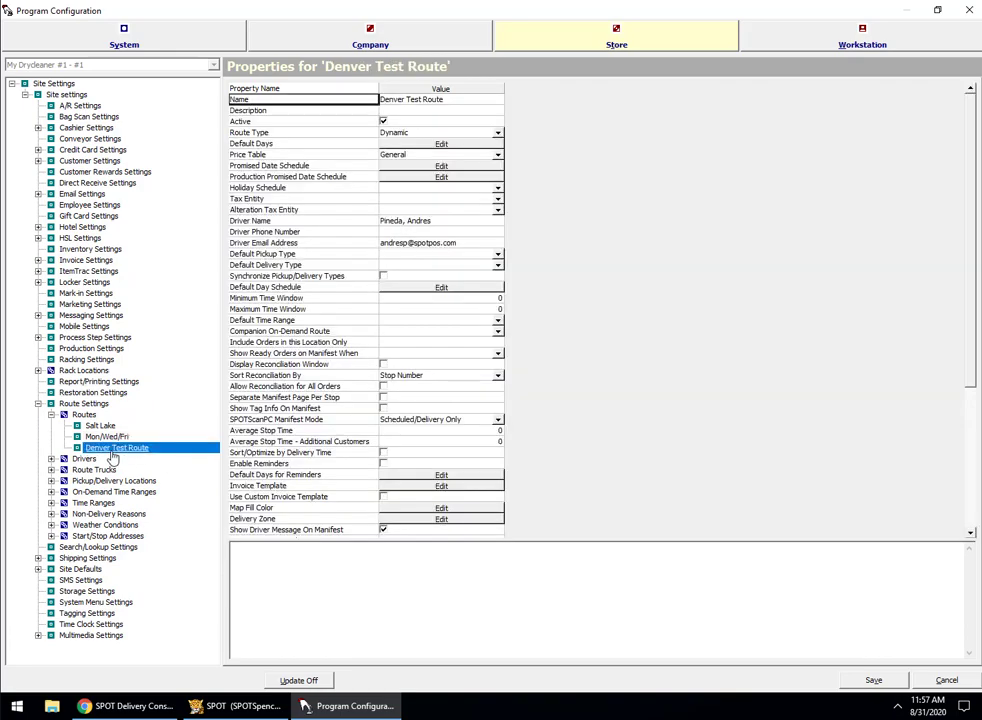
click(99, 427)
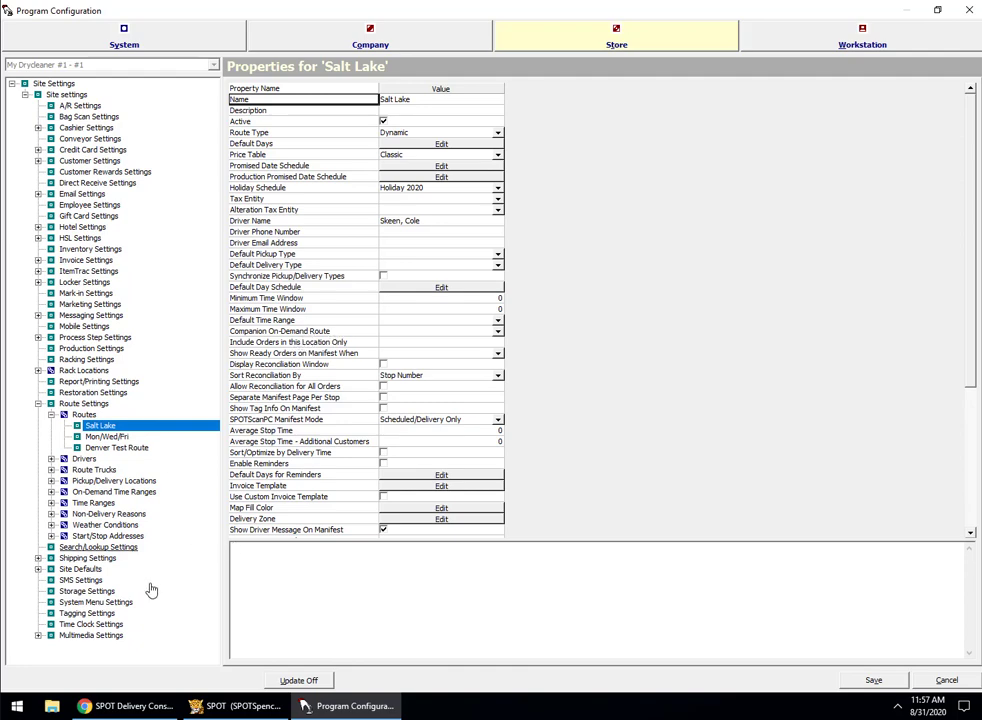
click(110, 438)
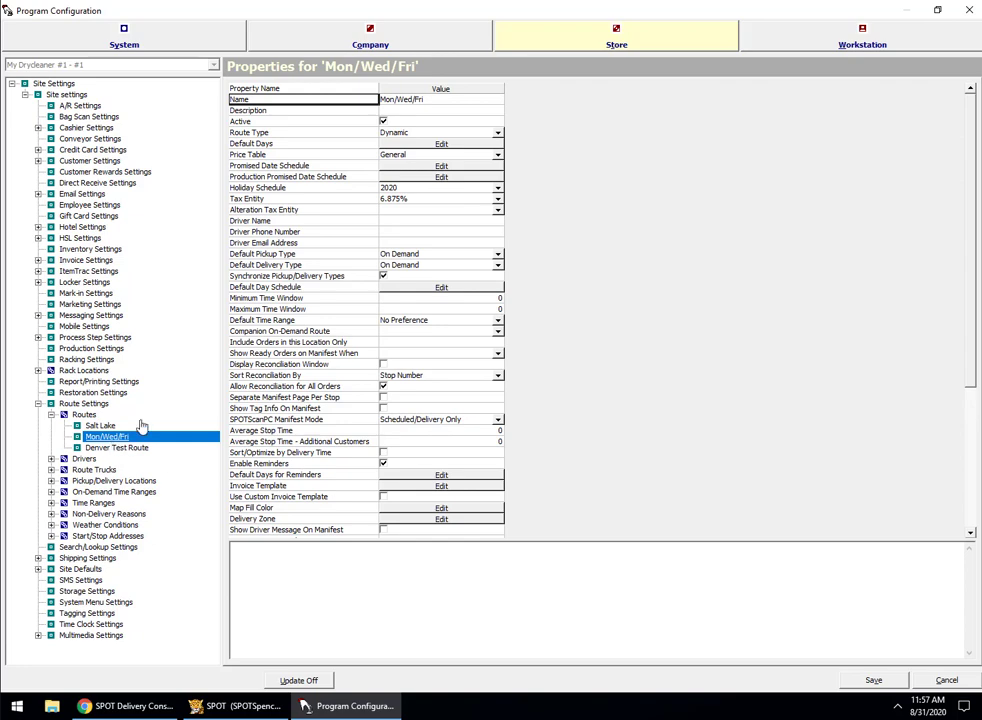
click(409, 187)
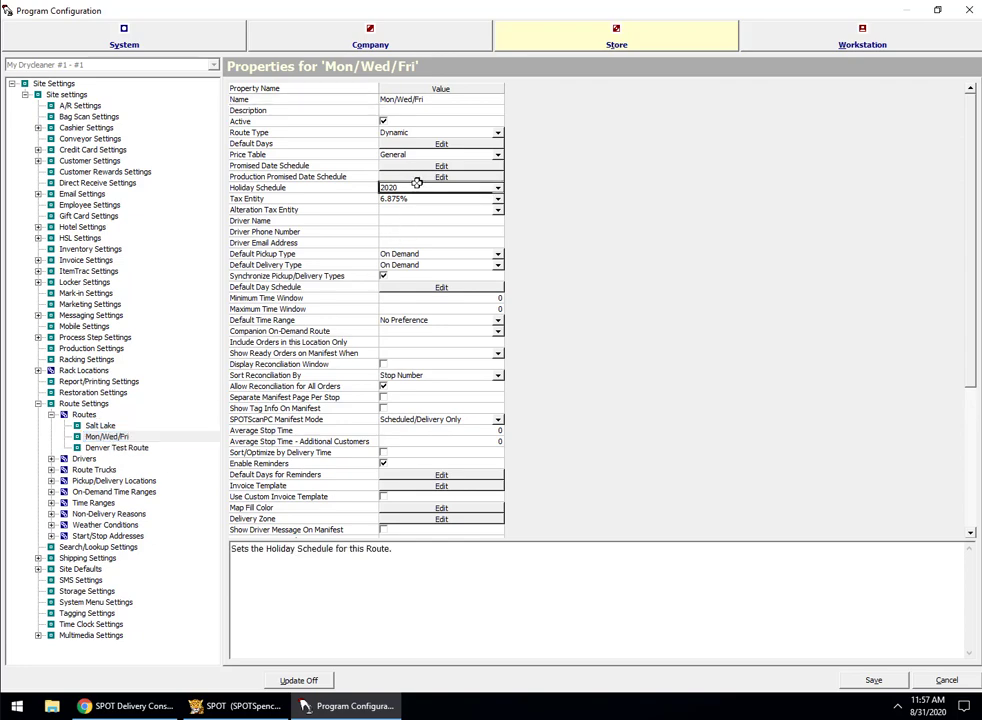
click(104, 437)
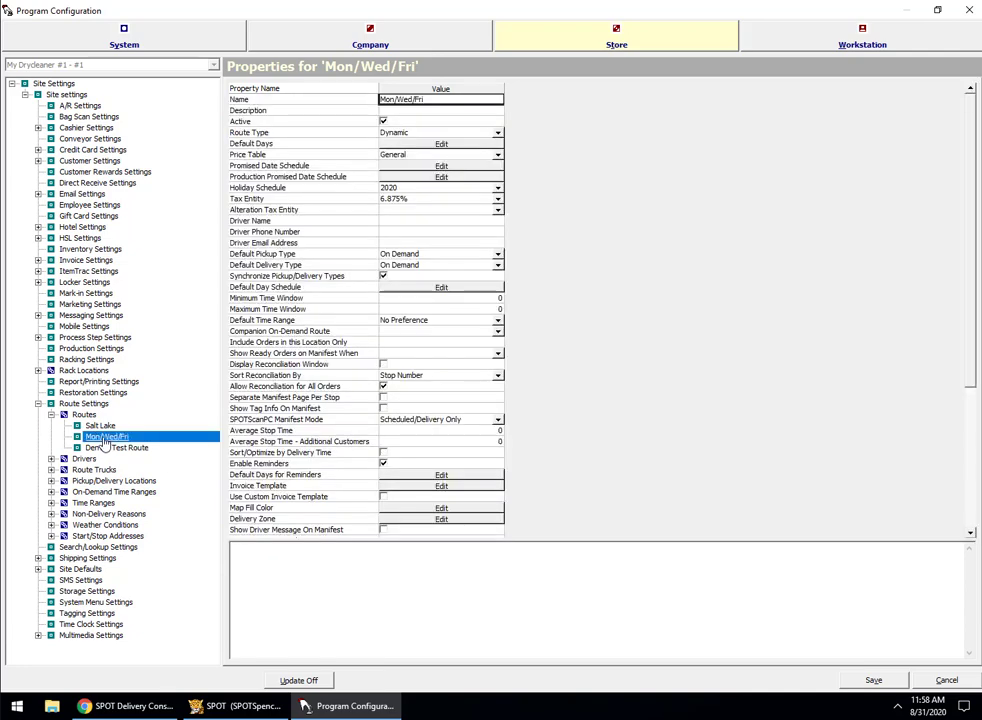
click(429, 188)
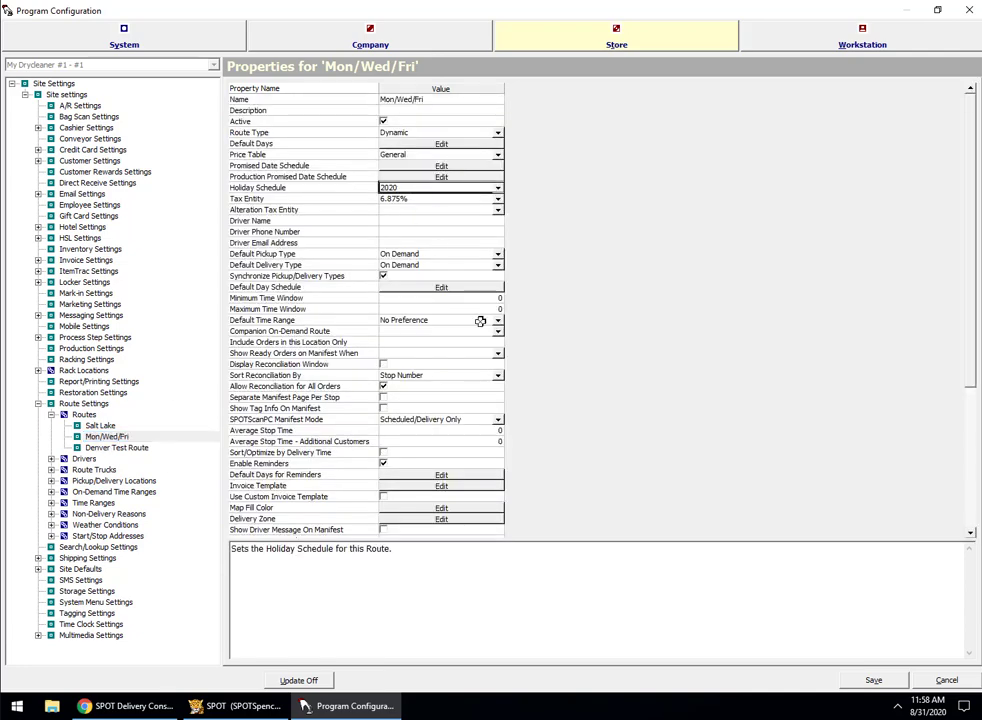
Open the Salt Lake service plan for editing in SPOT Delivery Console
click(103, 708)
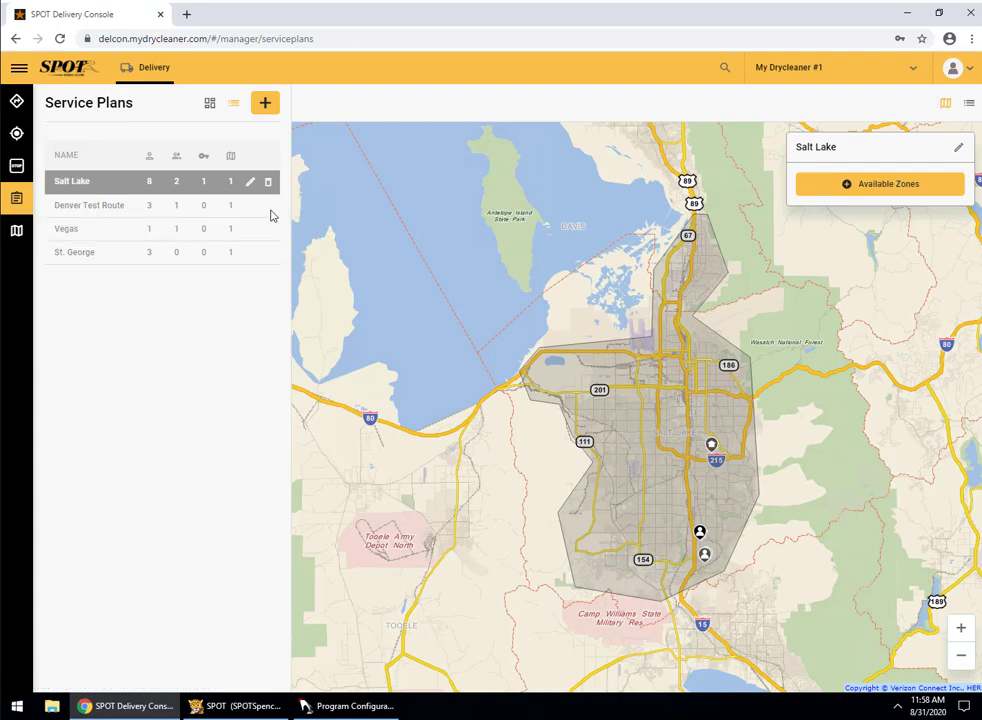
click(89, 184)
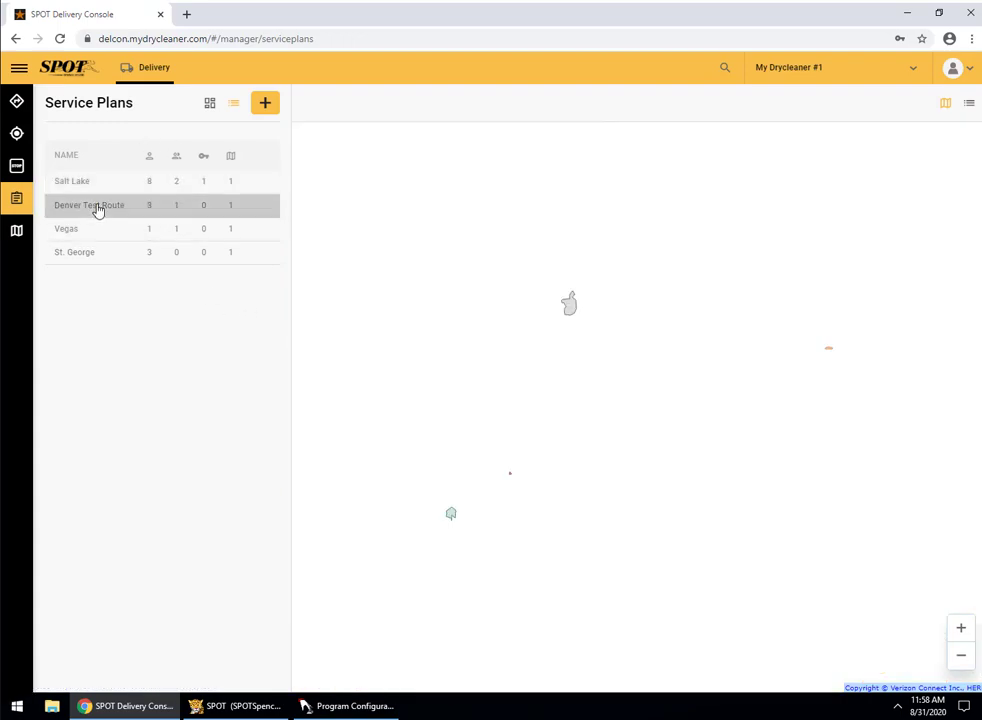
click(113, 186)
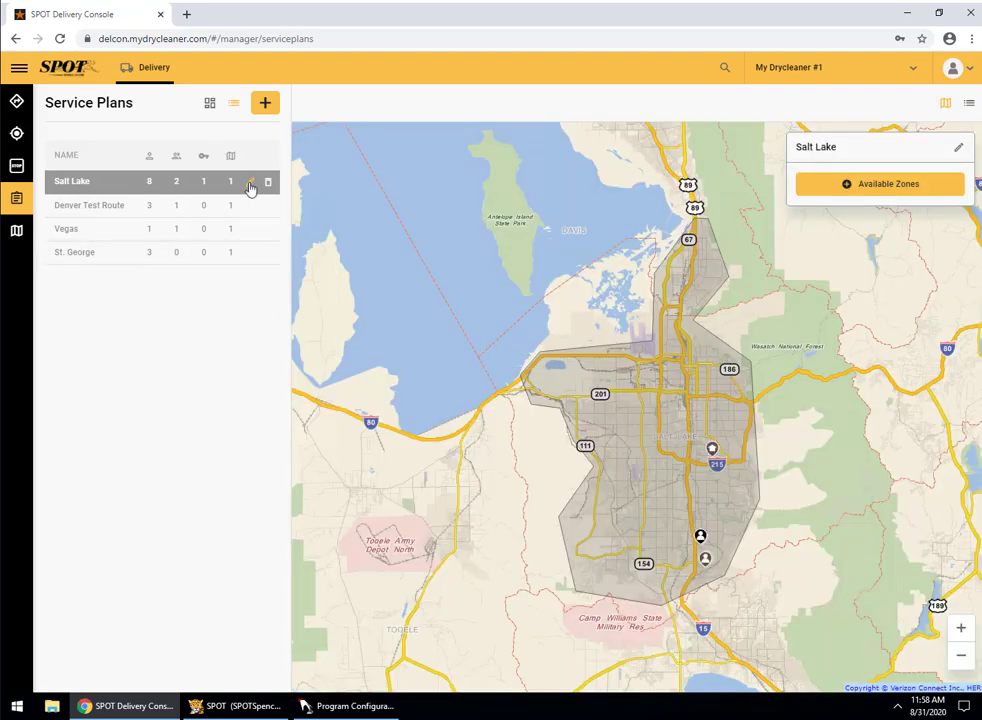
click(250, 185)
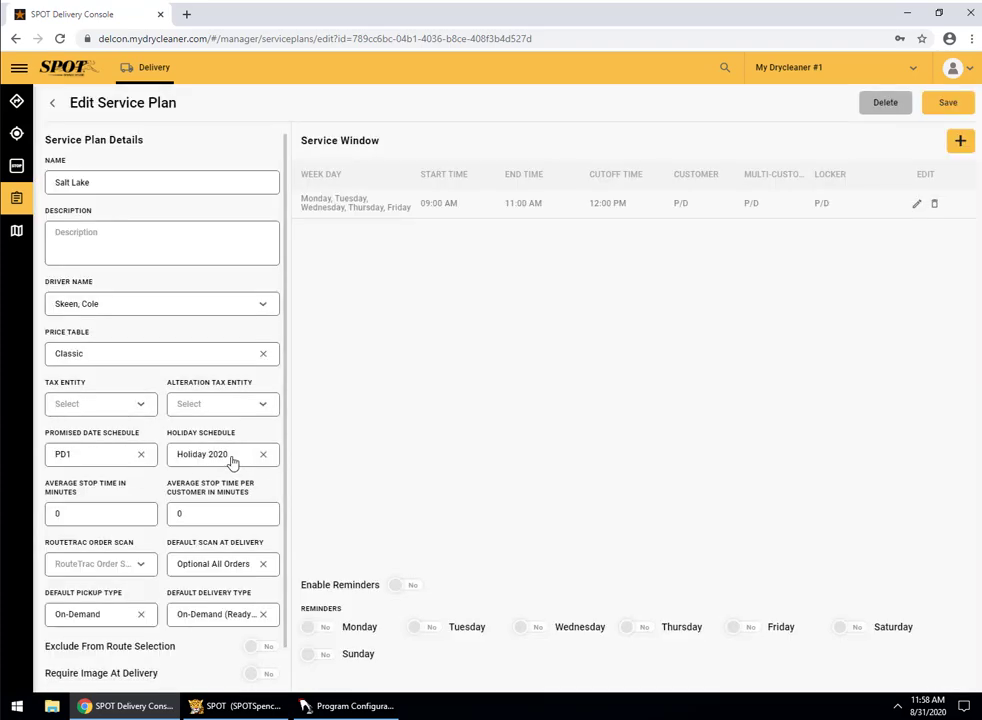
Replace the plan's Holiday 2020 schedule with 2020 and save the plan
click(264, 456)
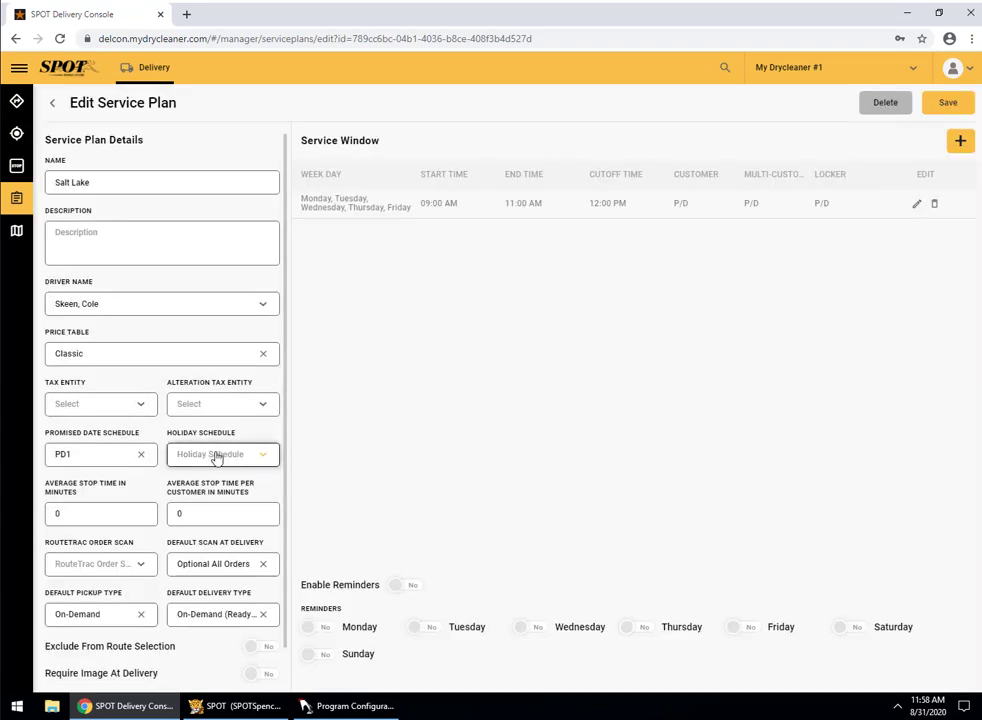
click(213, 458)
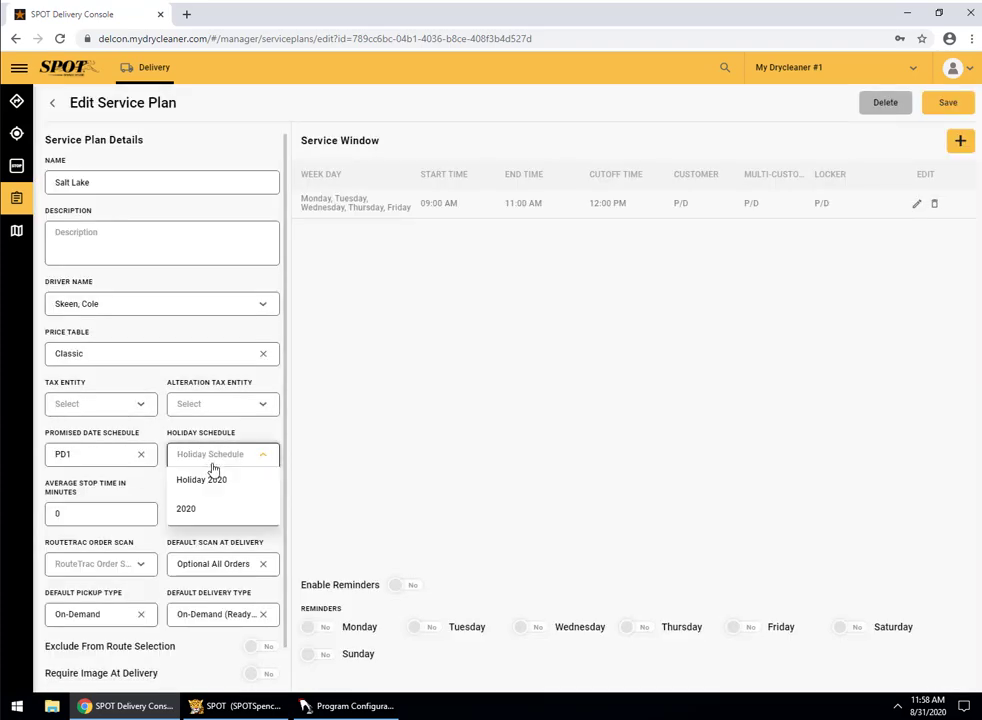
click(194, 516)
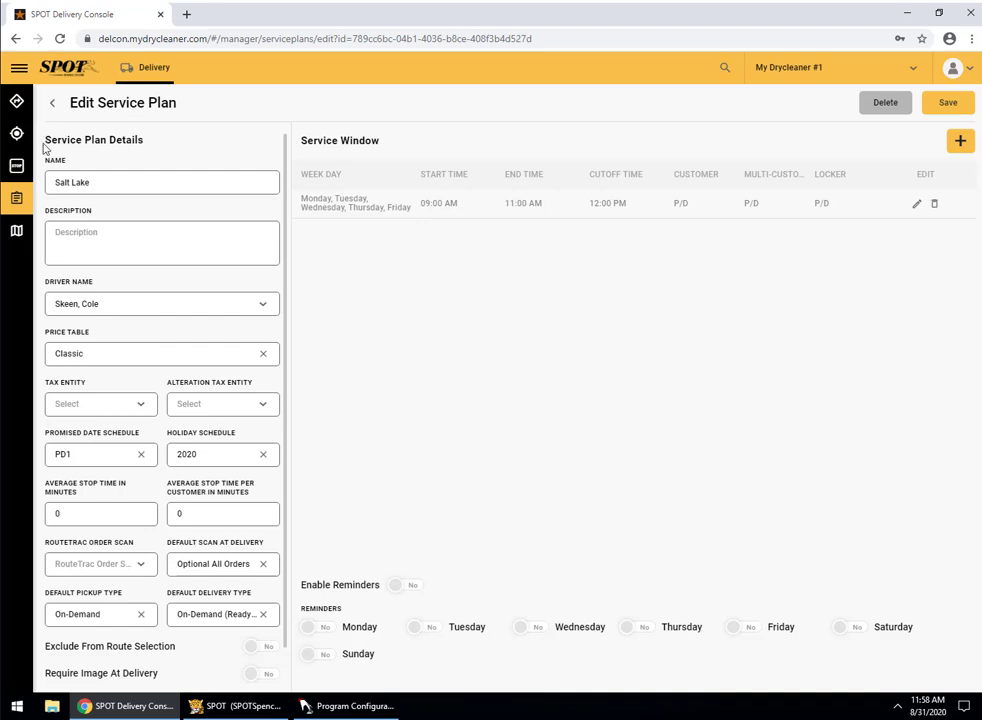
drag(46, 146, 153, 146)
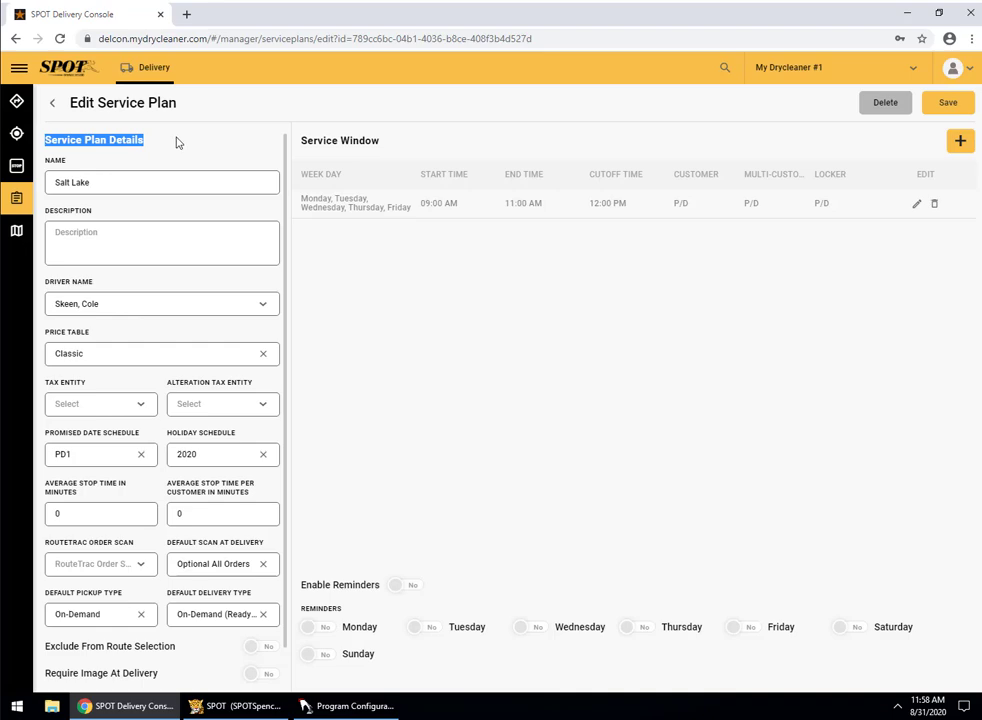
click(175, 148)
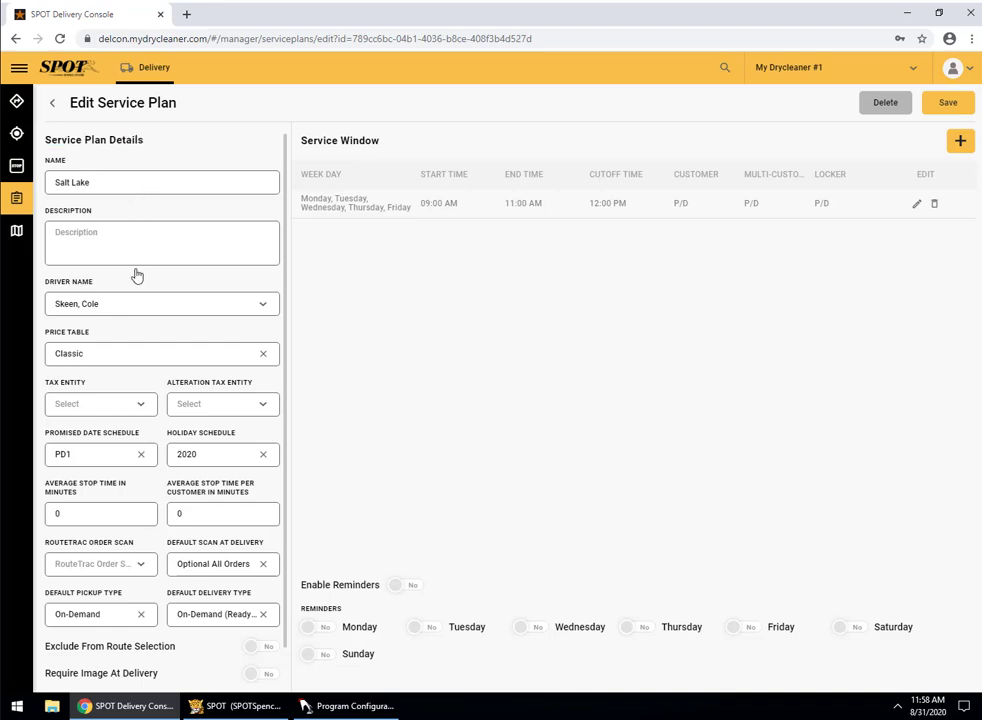
click(950, 103)
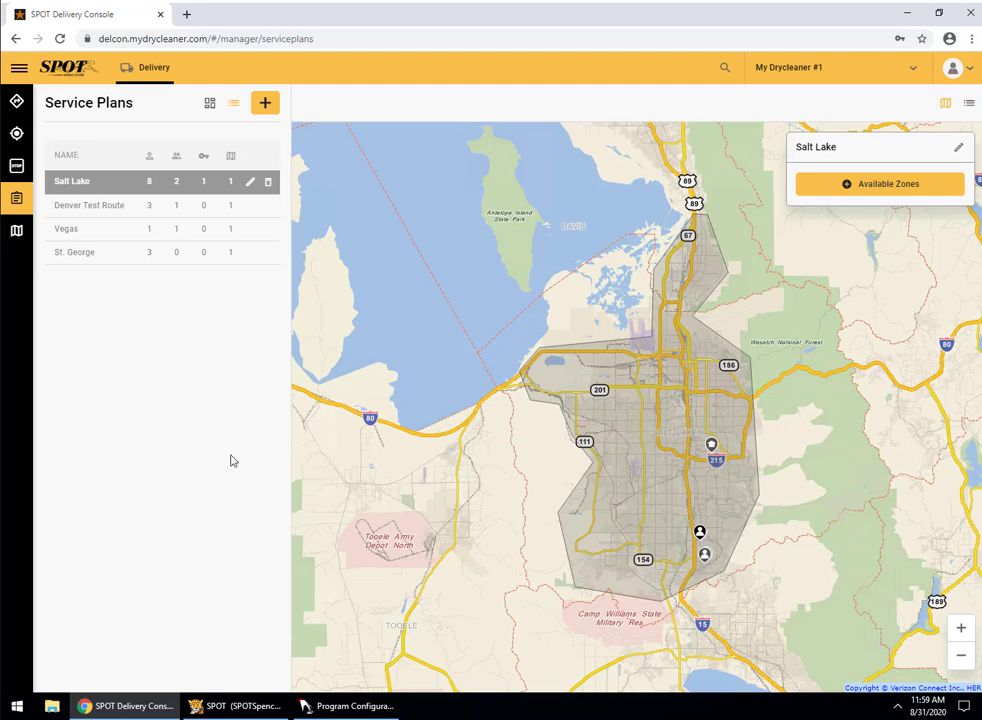
Save the Program Configuration route changes, overriding the change collision with the other user's edits
click(344, 706)
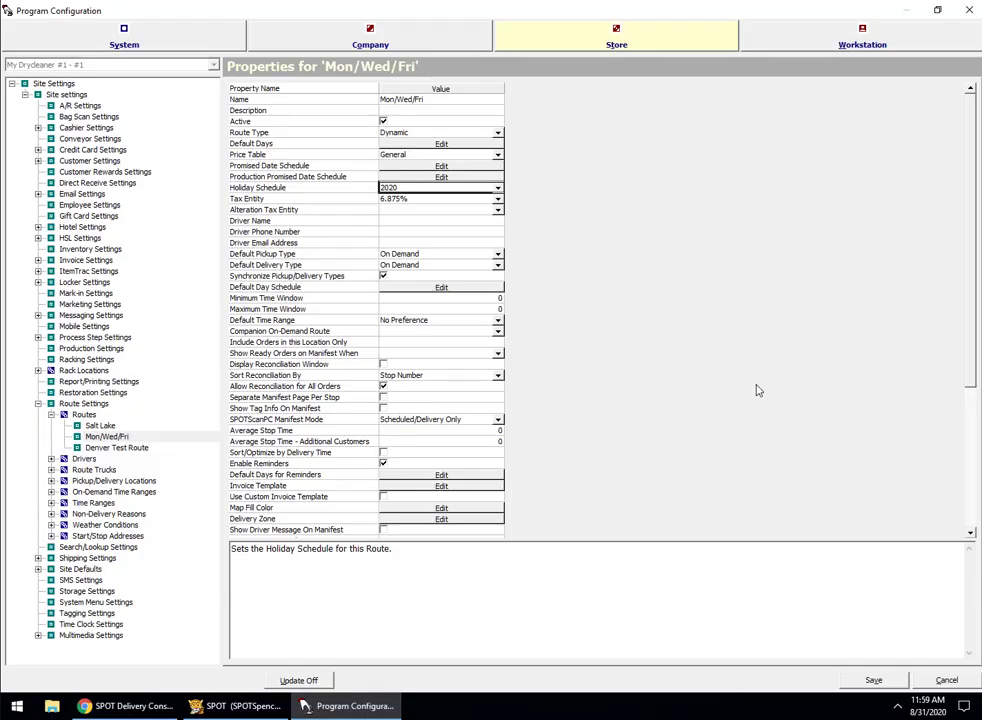
click(873, 680)
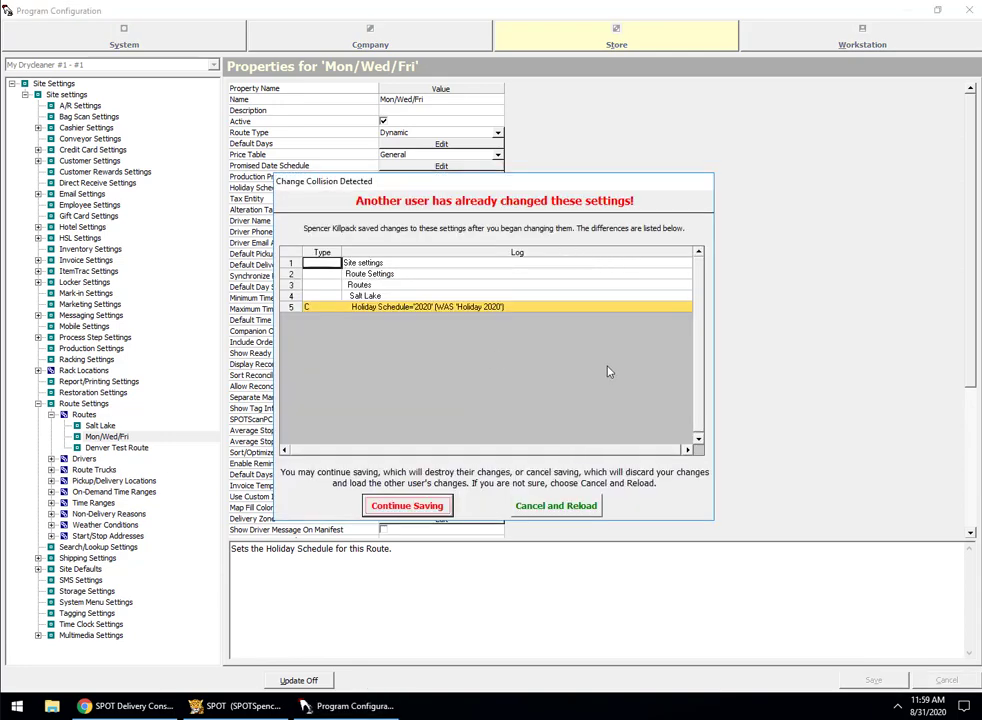
click(407, 508)
click(604, 300)
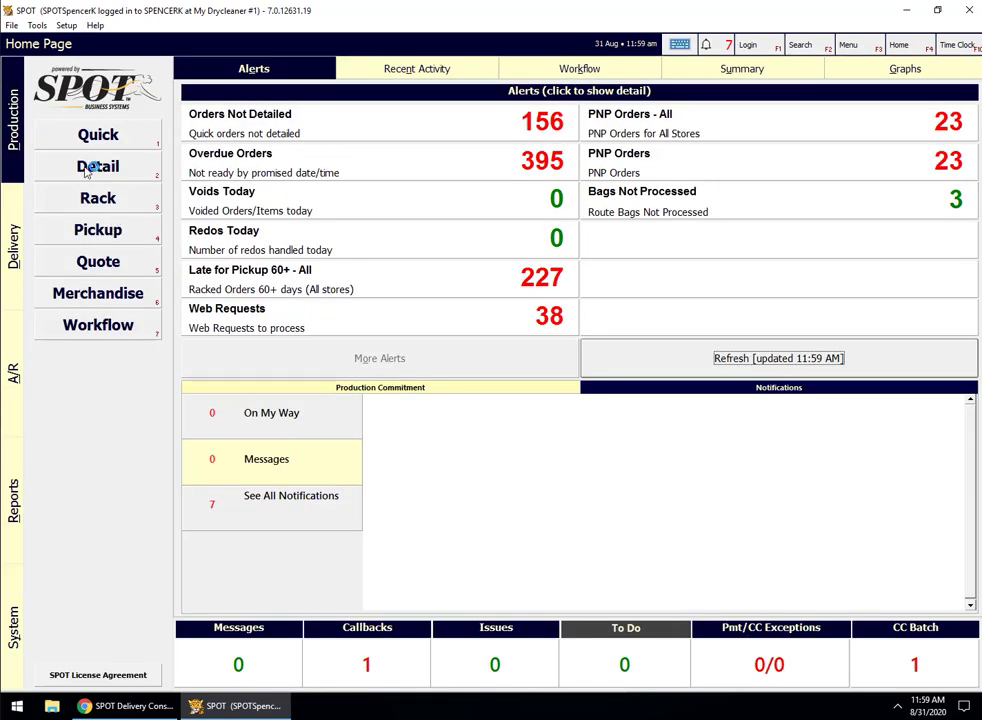
Start a detailed new order, enter the PIN, open the test customer's order screen and dismiss the connection notice
click(90, 167)
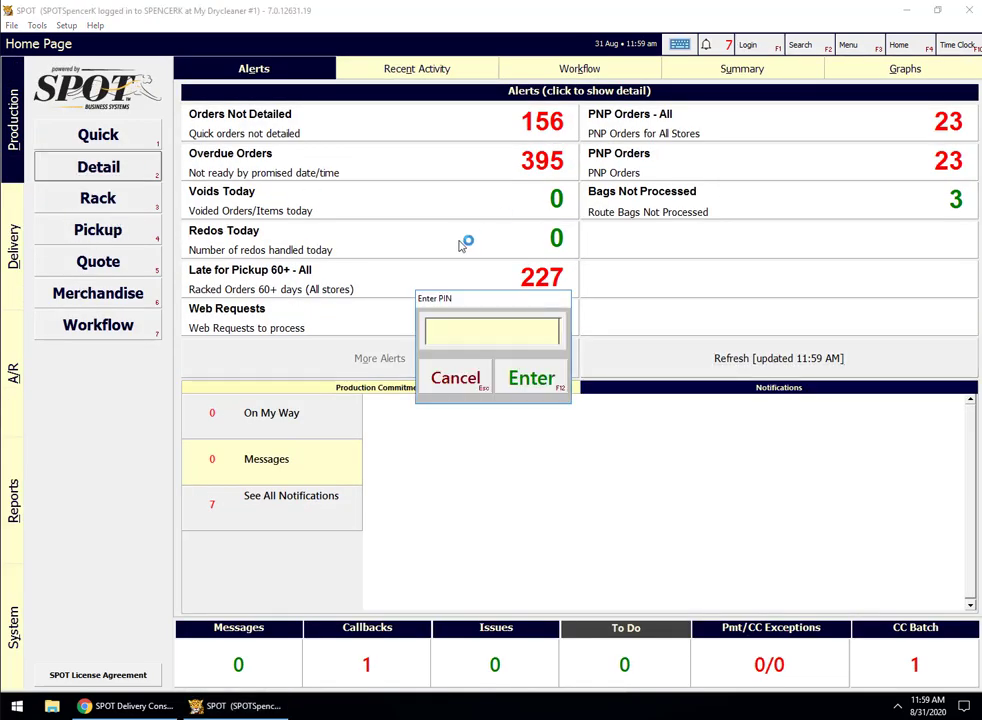
text(**********)
click(532, 378)
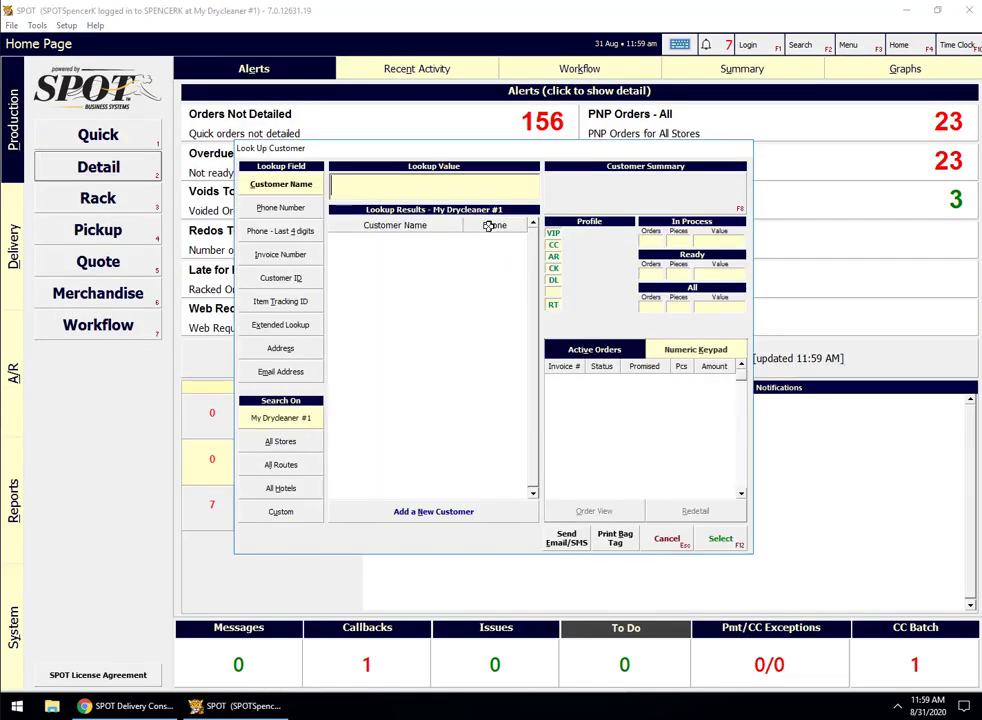
text(TEST)
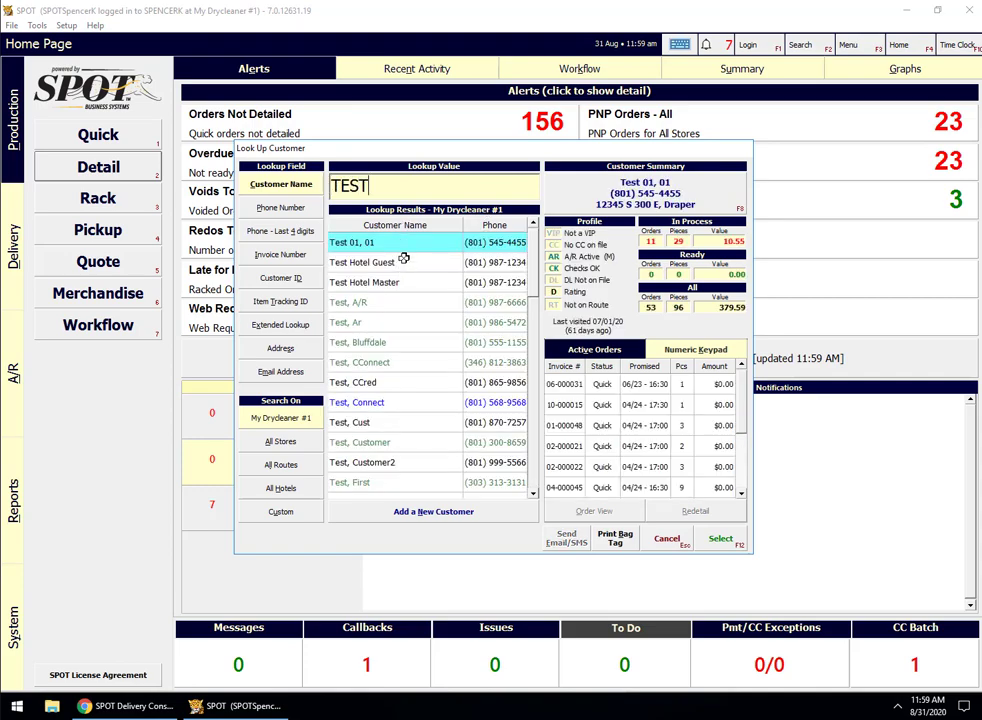
double_click(397, 422)
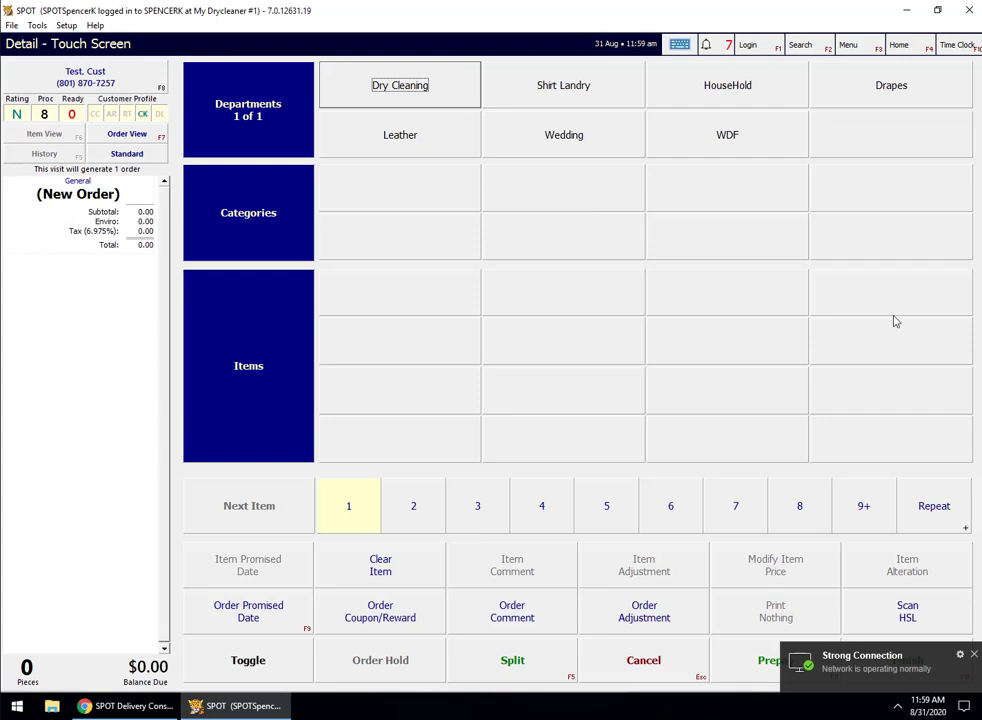
click(961, 655)
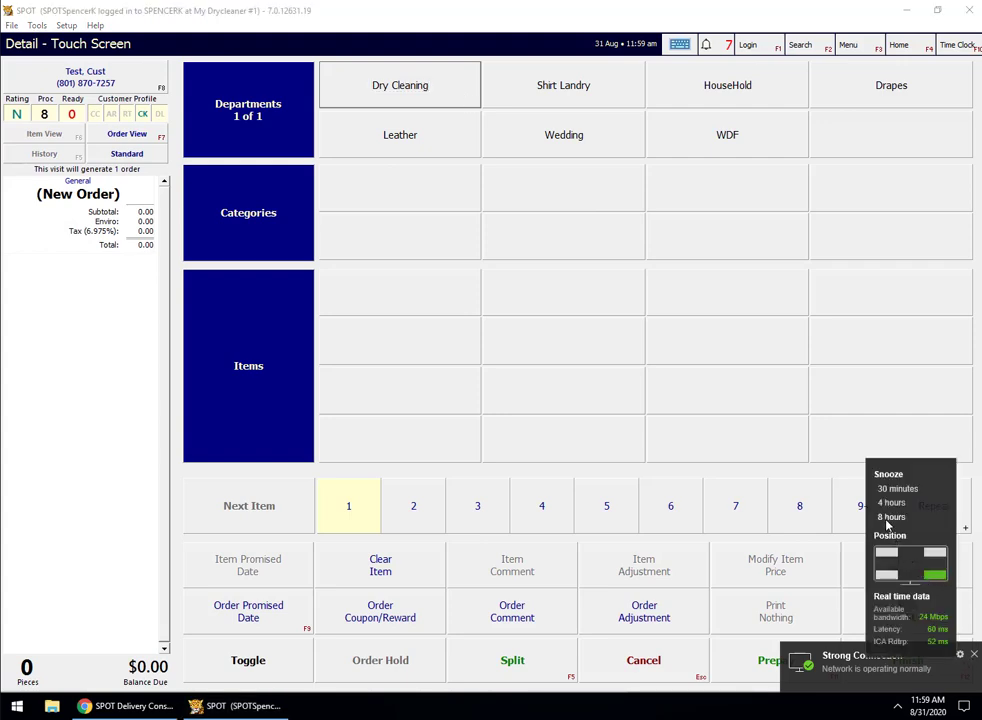
click(890, 517)
Add one Regular Pants dry-cleaning item ($3.52) to the order
click(414, 100)
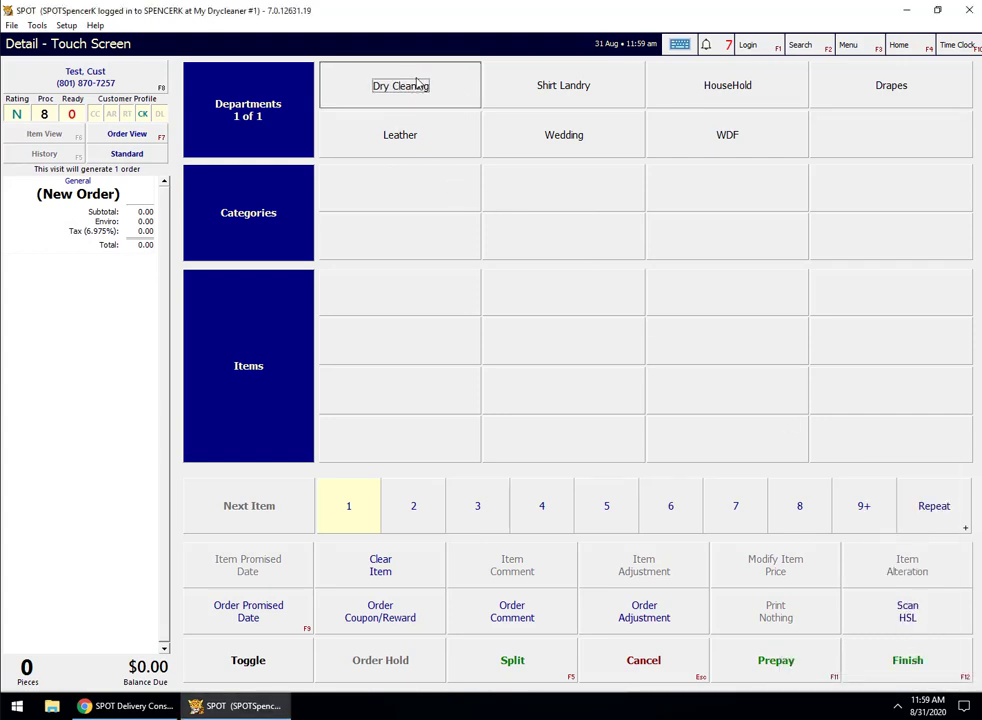
click(456, 205)
click(470, 303)
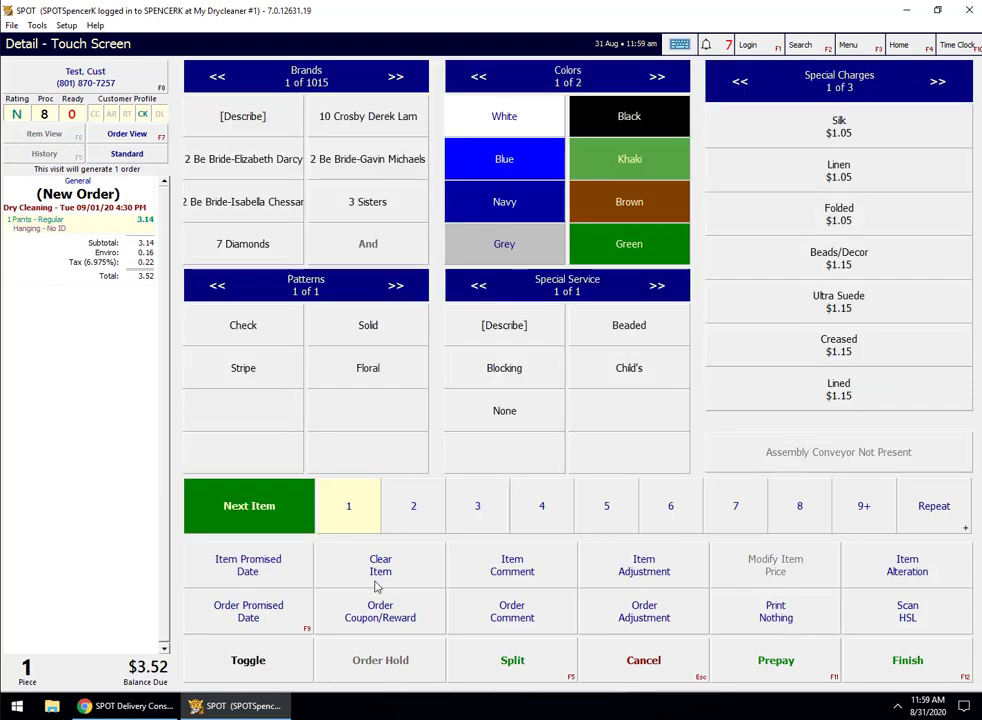
click(308, 619)
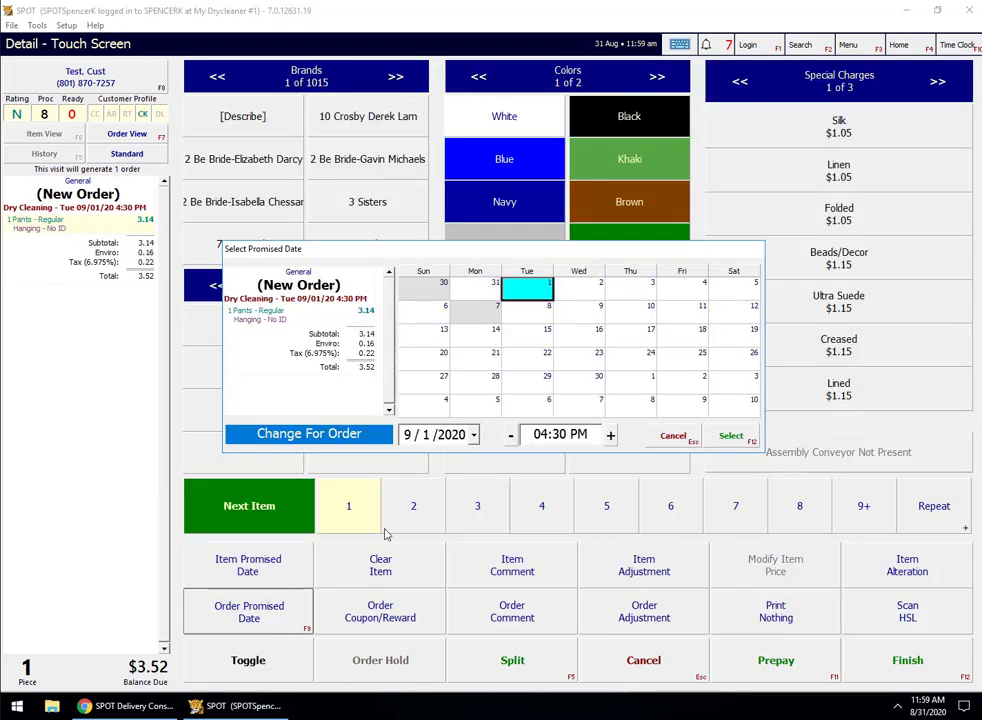
Try Labor Day, September 7, as the promised date, get the holiday refusal, then pick September 8 and September 1
click(489, 312)
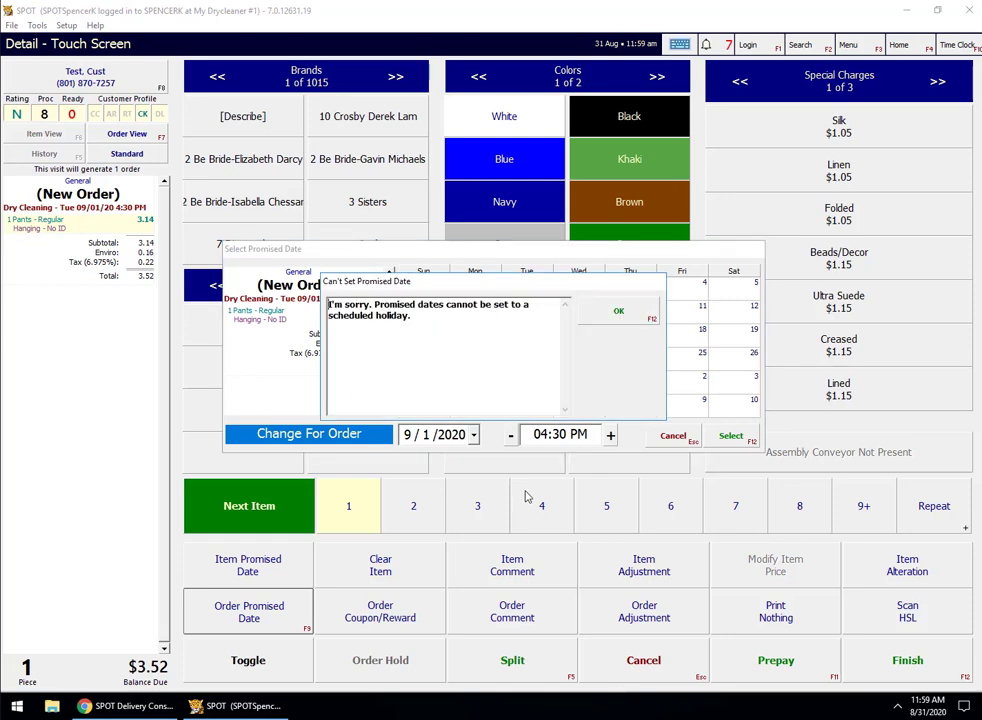
click(628, 312)
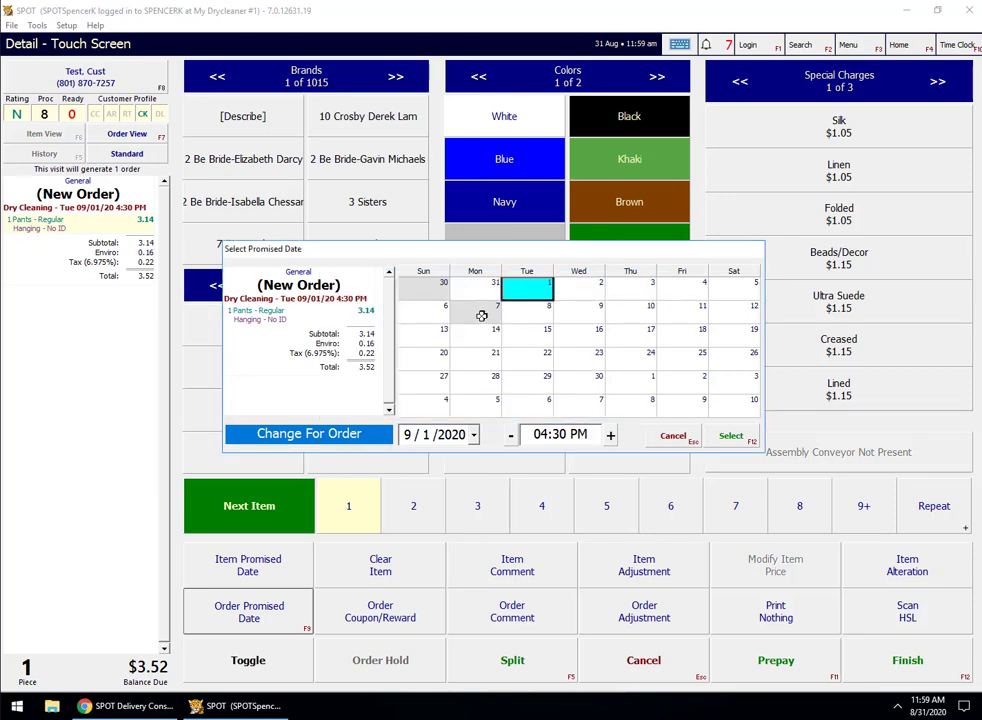
click(531, 316)
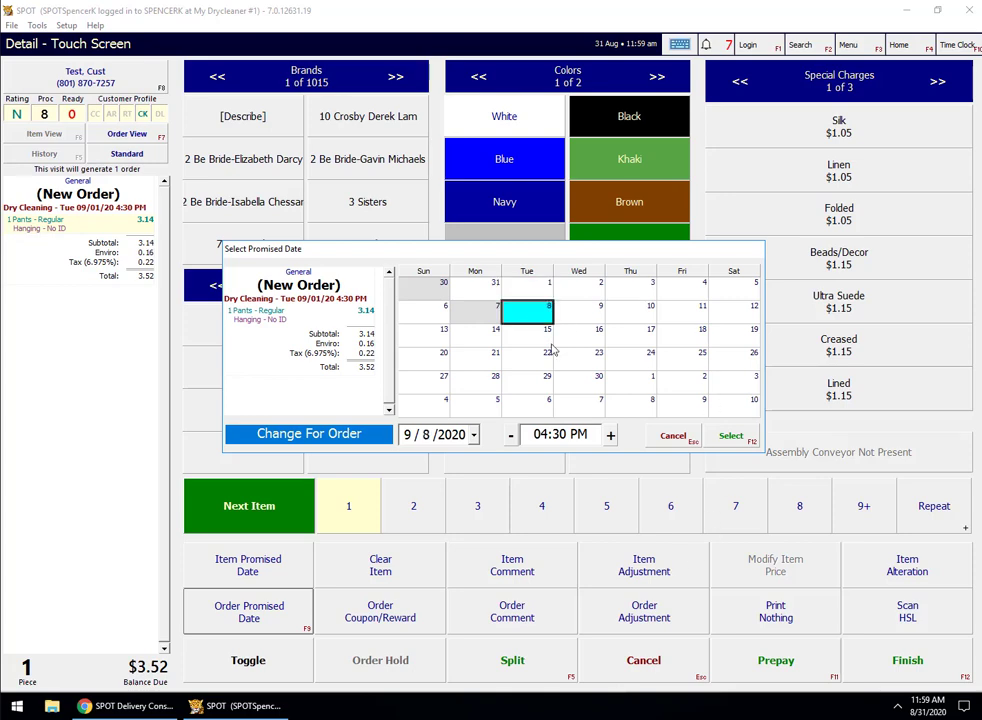
click(540, 293)
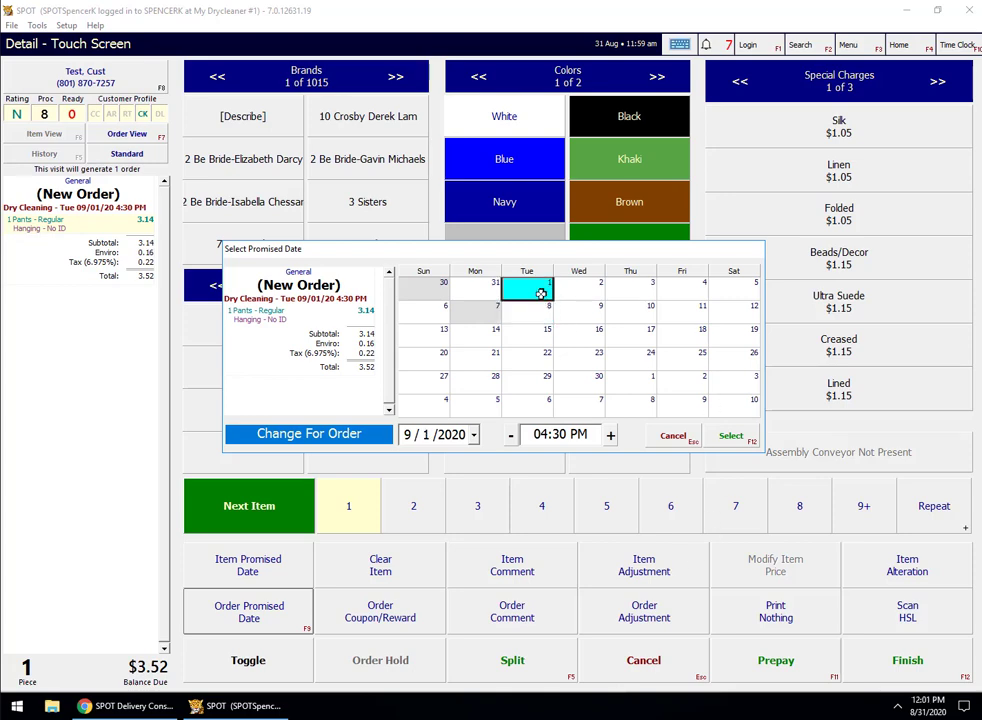